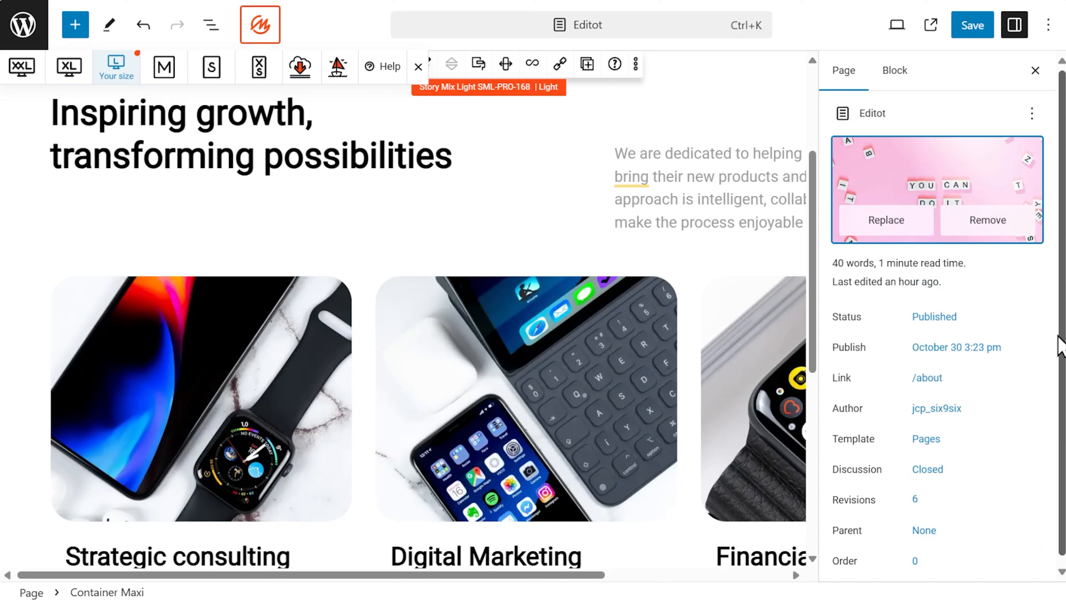
Review the page's status and visibility options, and the time and date settings for publishing.
{"action": "left_click_drag", "start_coordinate": [1060, 336], "coordinate": [1061, 345]}
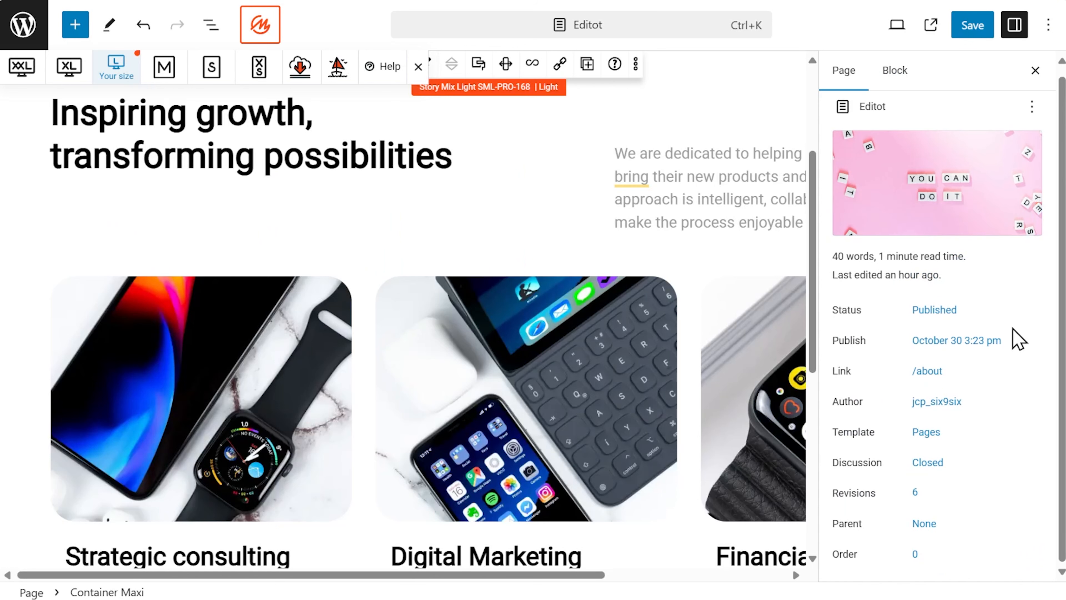
{"action": "left_click", "coordinate": [929, 318]}
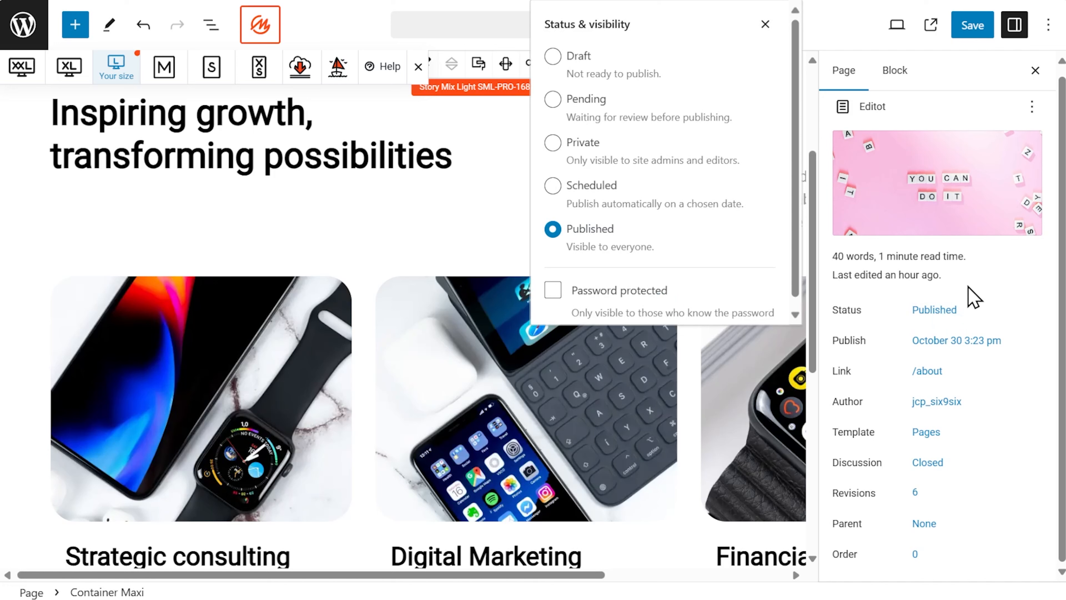
{"action": "left_click", "coordinate": [765, 25]}
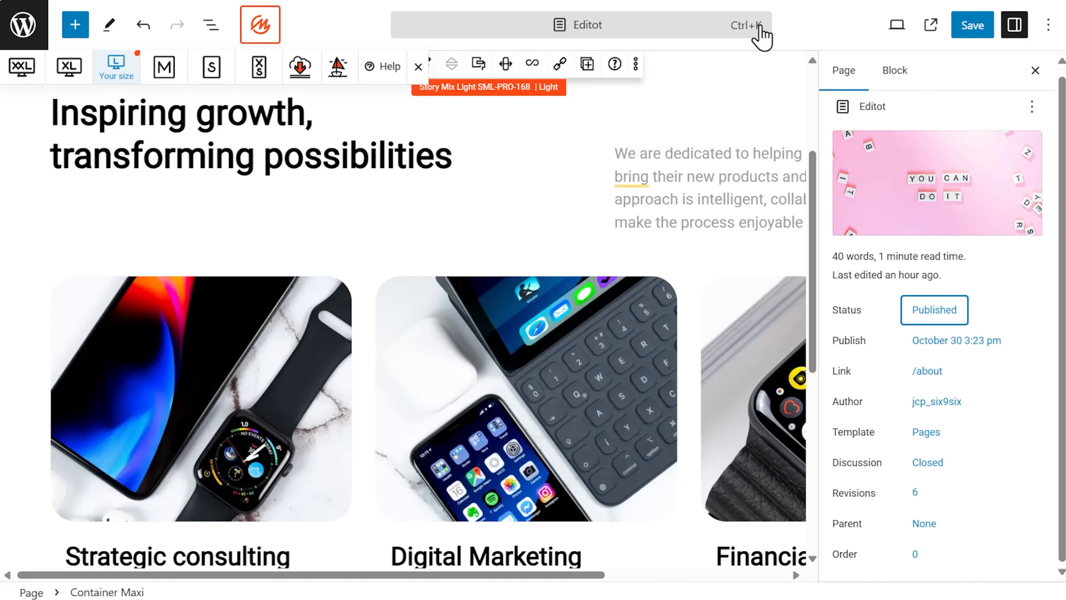
{"action": "left_click", "coordinate": [958, 342]}
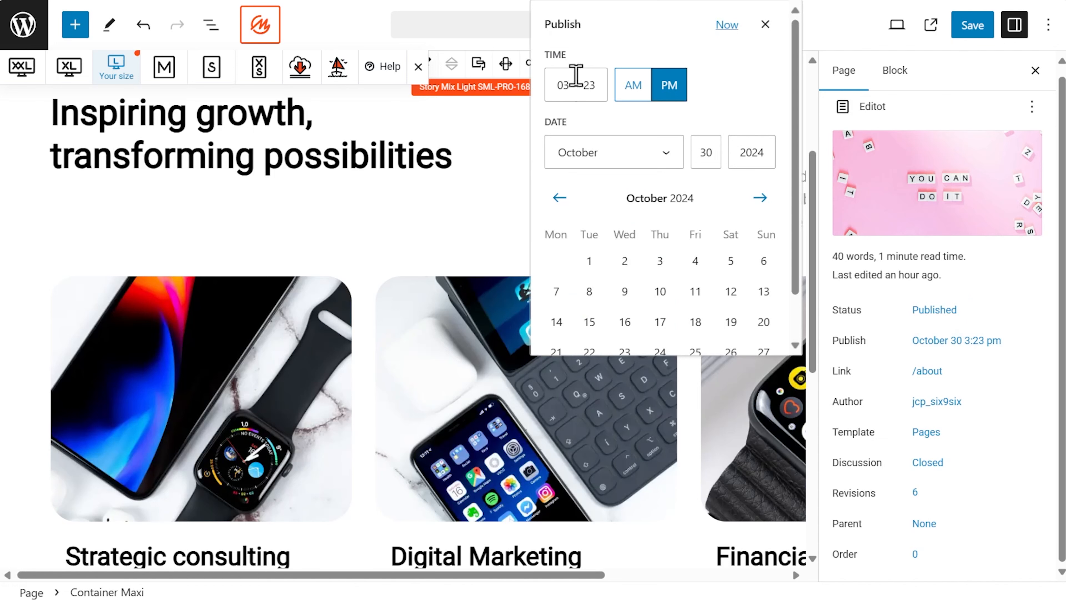
{"action": "mouse_move", "coordinate": [800, 145]}
{"action": "left_mouse_down"}
{"action": "mouse_move", "coordinate": [799, 302]}
{"action": "mouse_move", "coordinate": [799, 132]}
{"action": "left_mouse_up"}
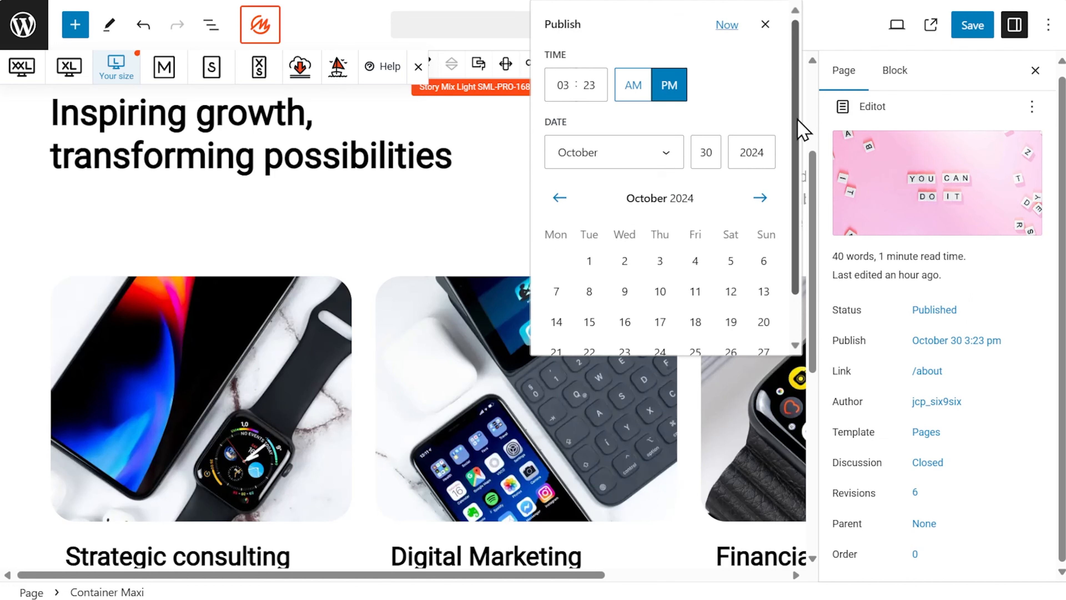
{"action": "left_click", "coordinate": [765, 24]}
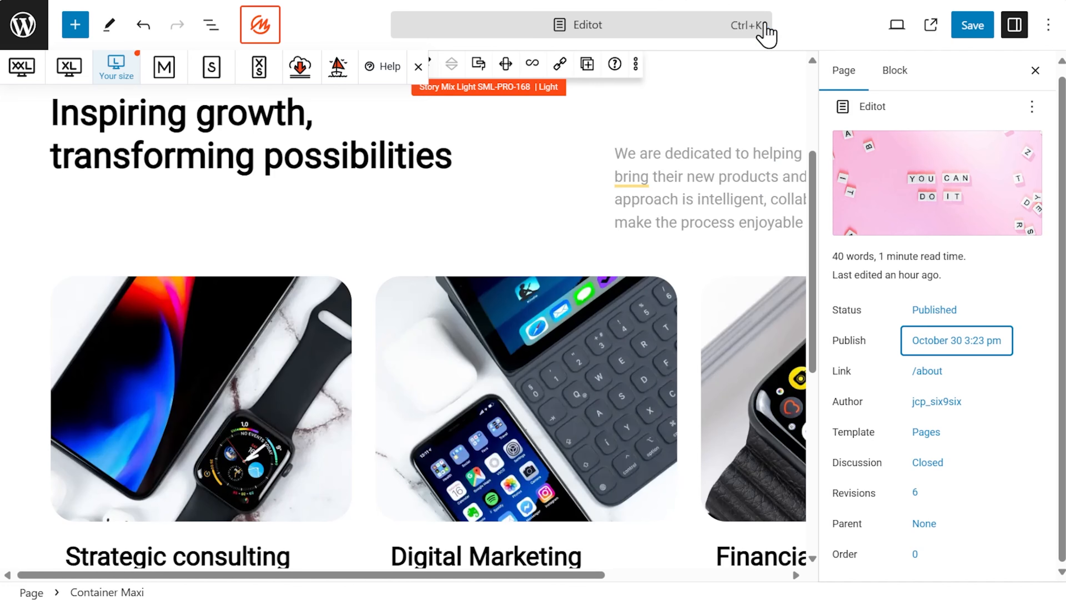
Inspect the page's link slug setting and its author selection, closing each one unchanged.
{"action": "left_click", "coordinate": [928, 371]}
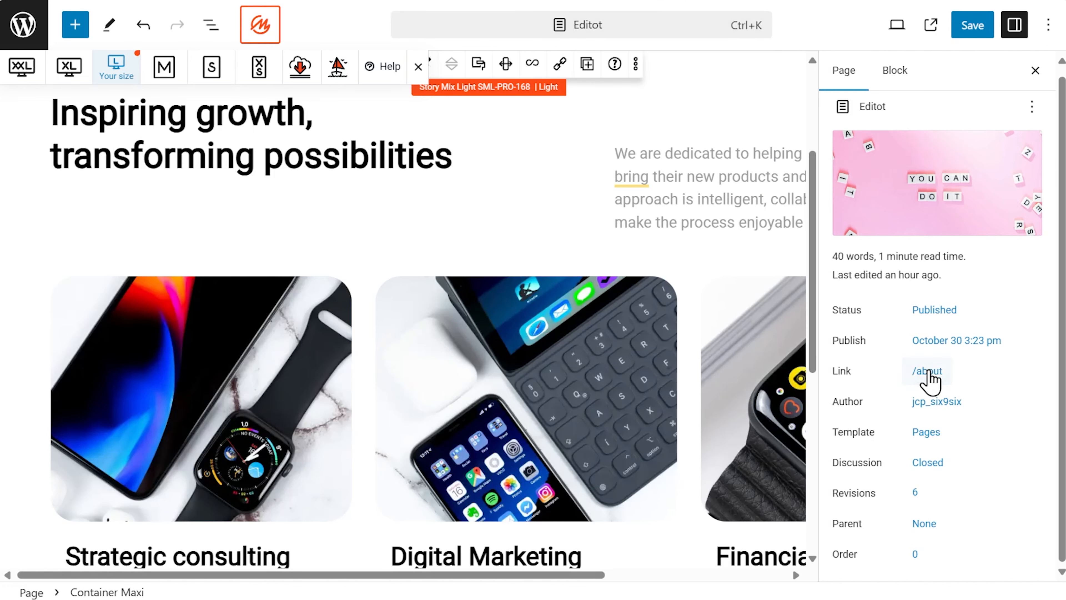
{"action": "left_click", "coordinate": [668, 456]}
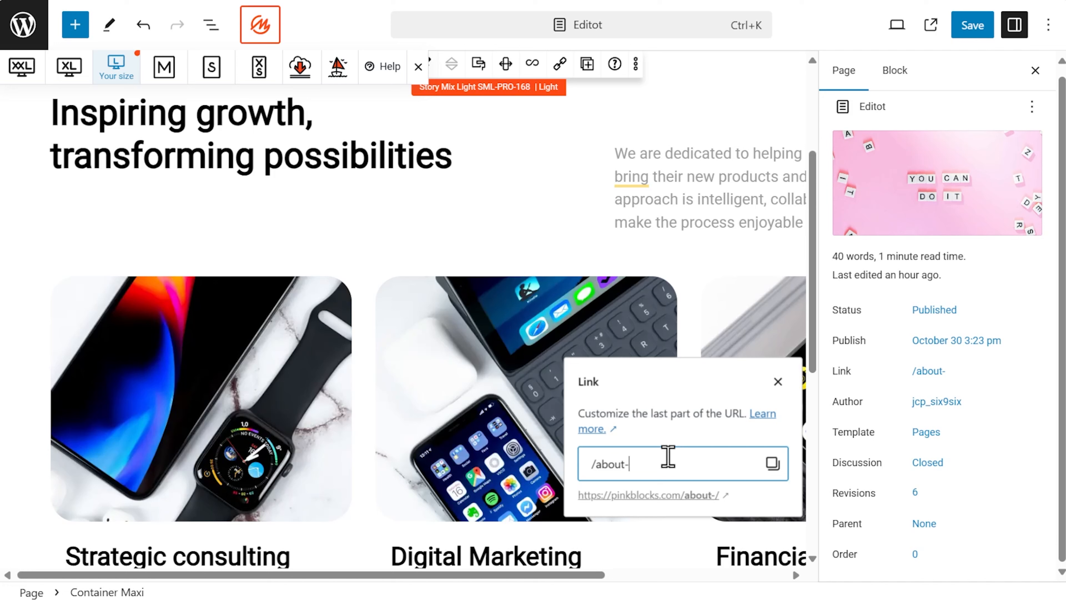
{"action": "left_click", "coordinate": [778, 381]}
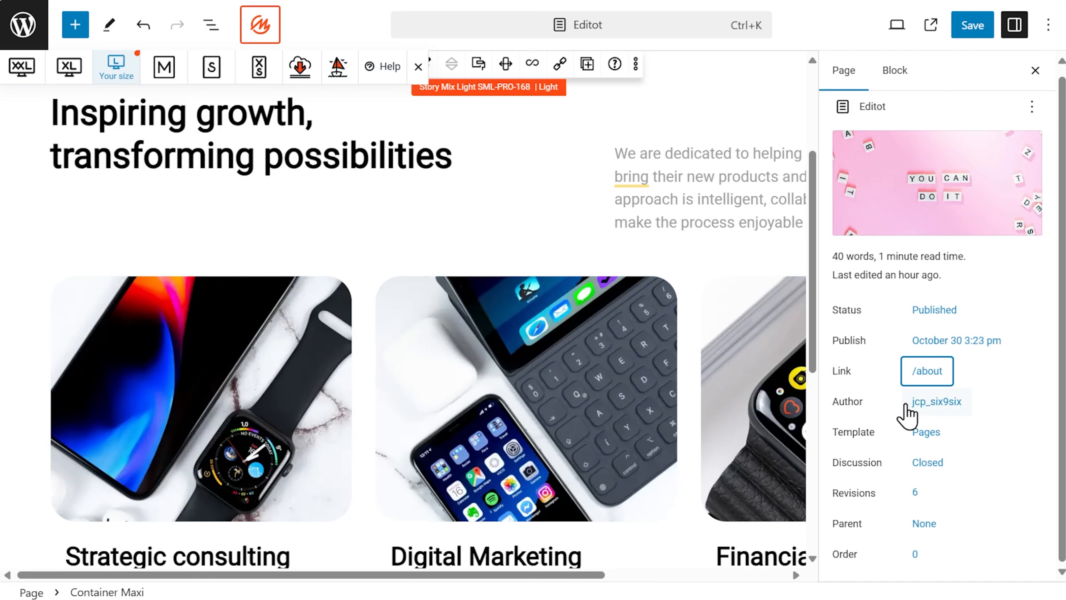
{"action": "left_click", "coordinate": [940, 402]}
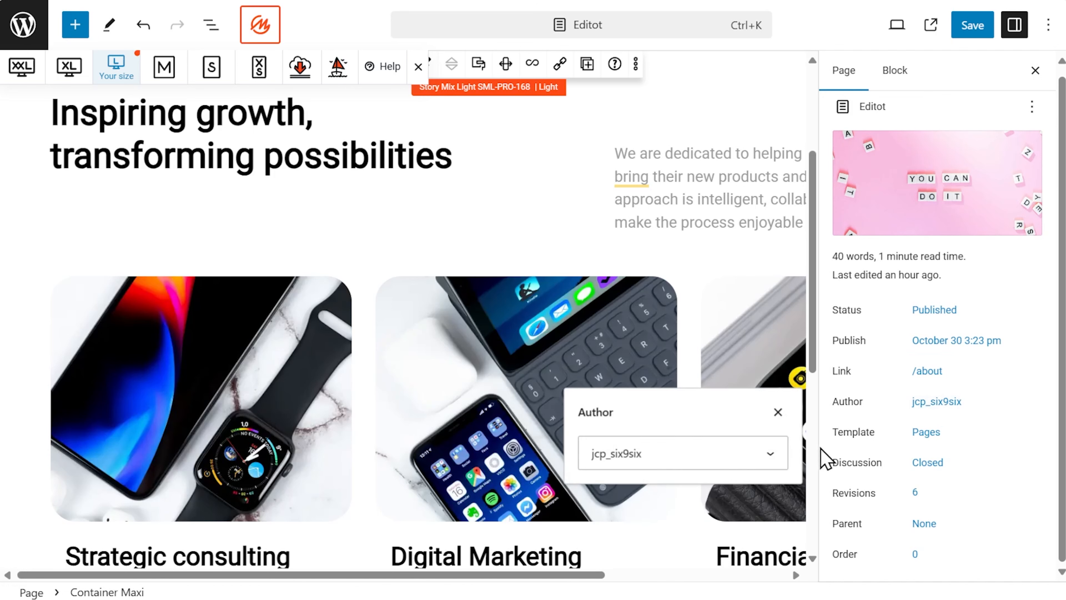
{"action": "left_click", "coordinate": [778, 412]}
Show the page's template in the editor canvas so the site header is displayed with the content.
{"action": "left_click", "coordinate": [930, 435]}
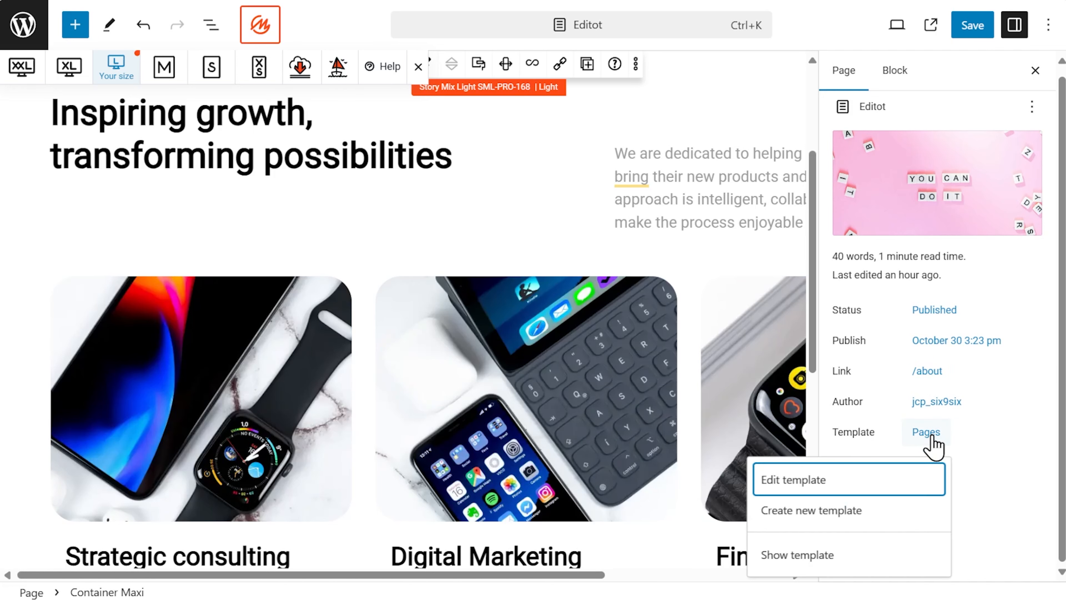
{"action": "left_click", "coordinate": [833, 562]}
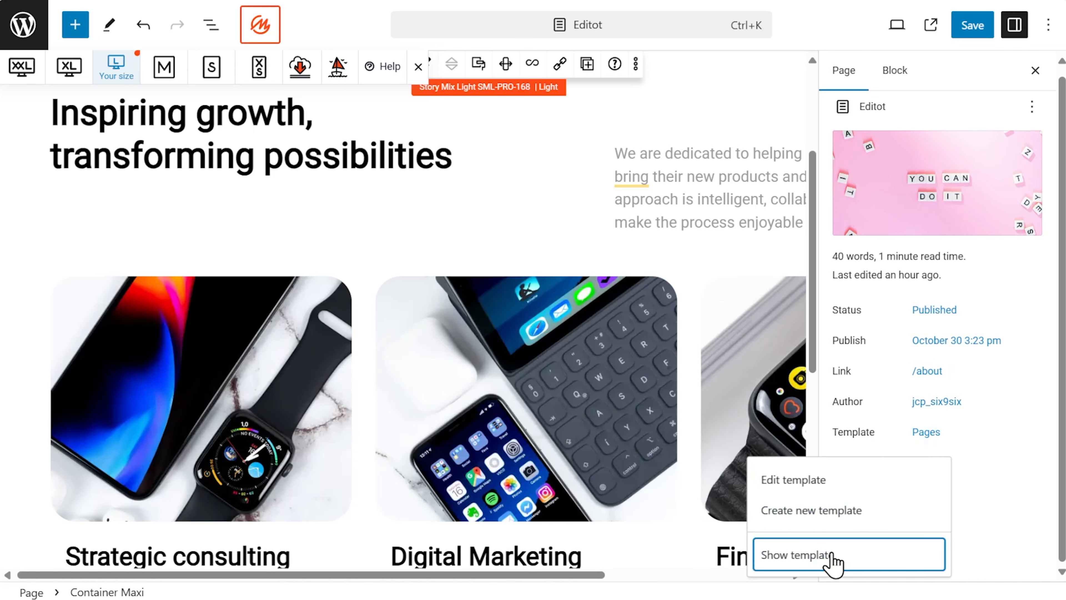
{"action": "left_click", "coordinate": [833, 562]}
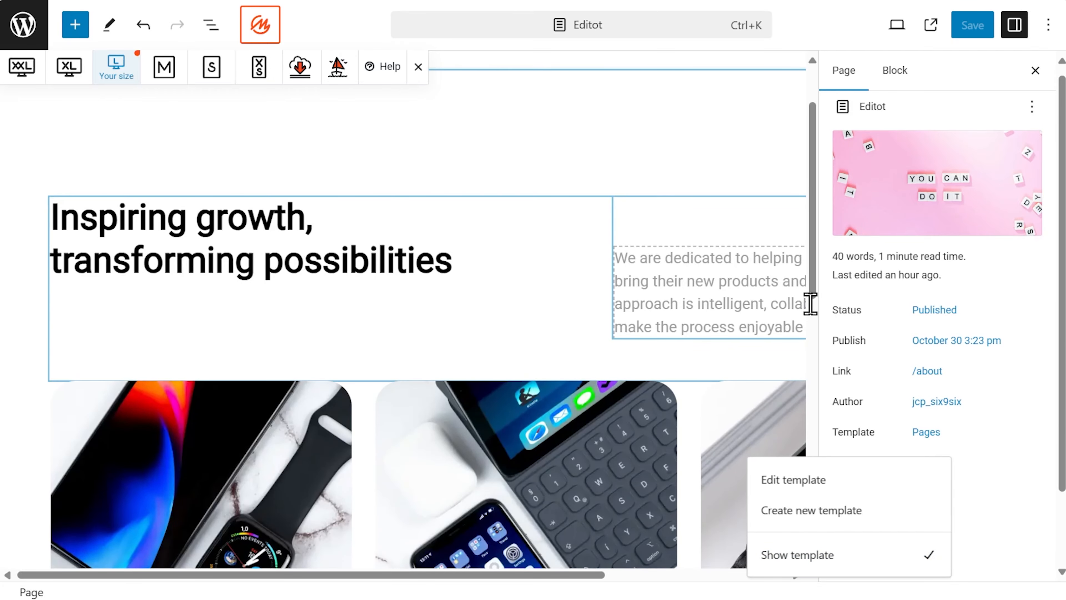
{"action": "left_click", "coordinate": [814, 275]}
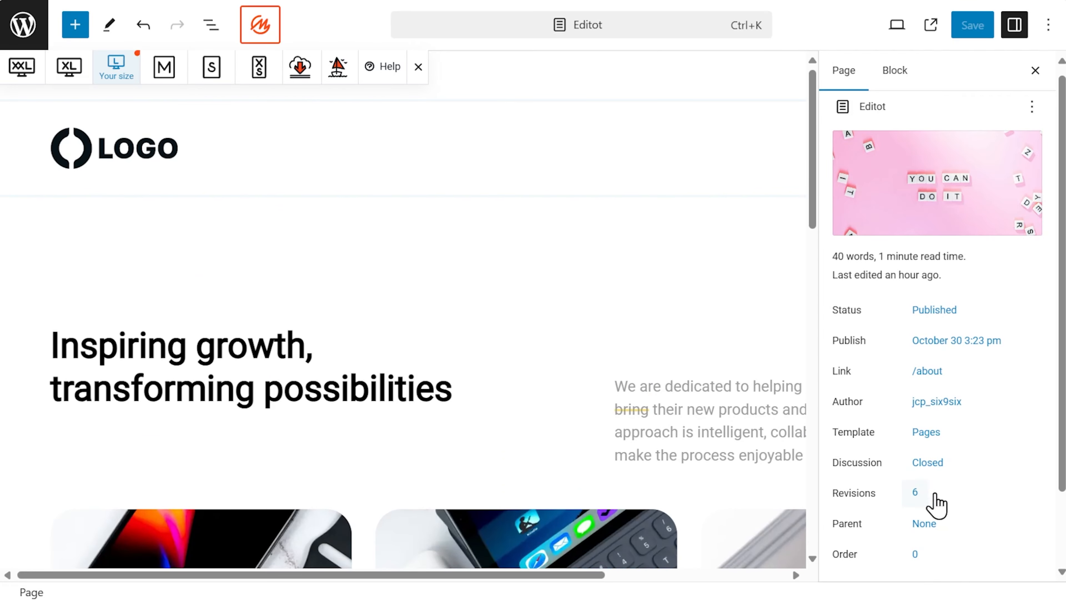
Check the page's discussion setting and its revisions entry in the page settings.
{"action": "scroll", "coordinate": [978, 530], "scroll_direction": "down", "scroll_amount": 2}
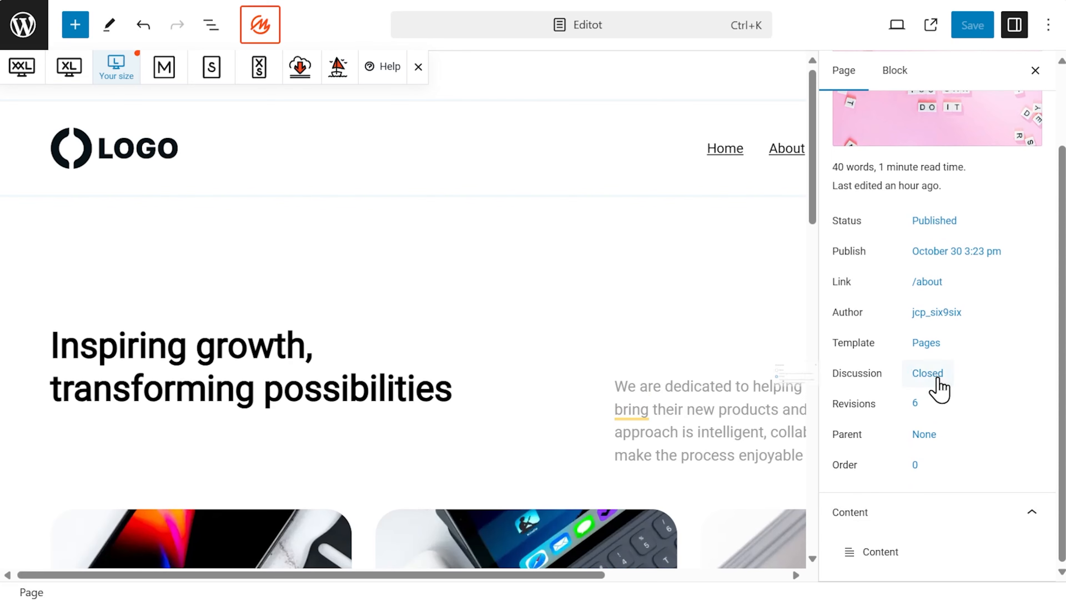
{"action": "left_click", "coordinate": [928, 372]}
{"action": "left_click", "coordinate": [778, 385]}
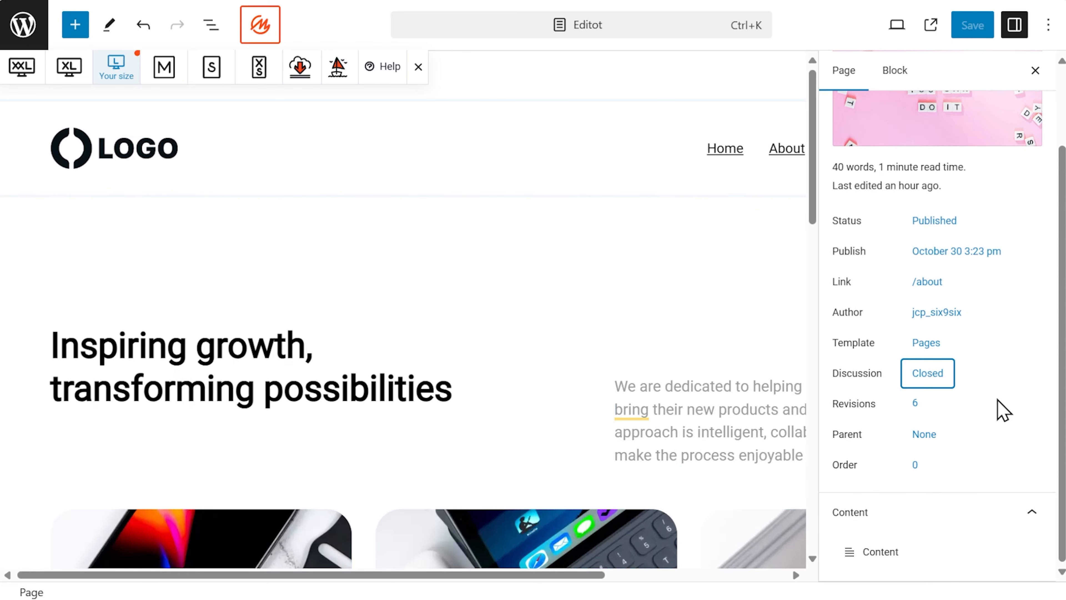
{"action": "left_click", "coordinate": [915, 404]}
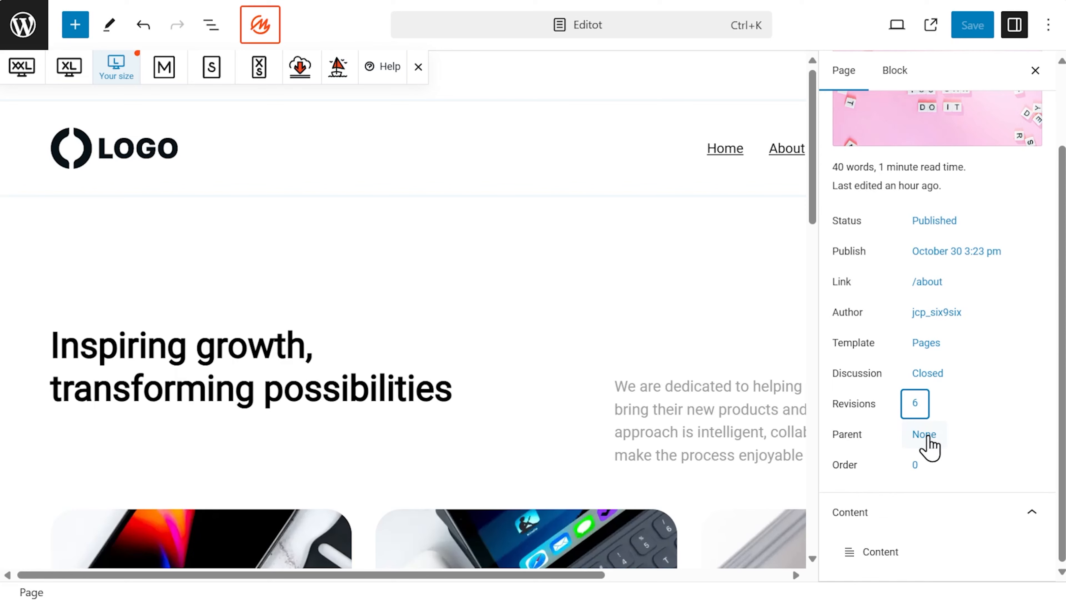
Look through the pages available as a parent for this page, and close the parent setting without choosing one.
{"action": "left_click", "coordinate": [924, 435]}
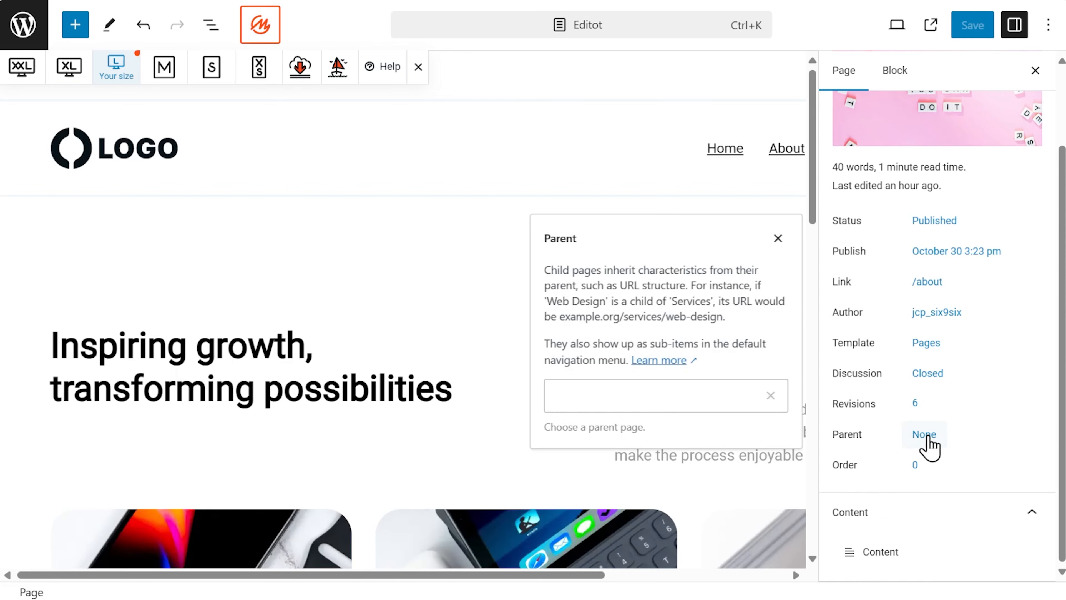
{"action": "left_click", "coordinate": [742, 397]}
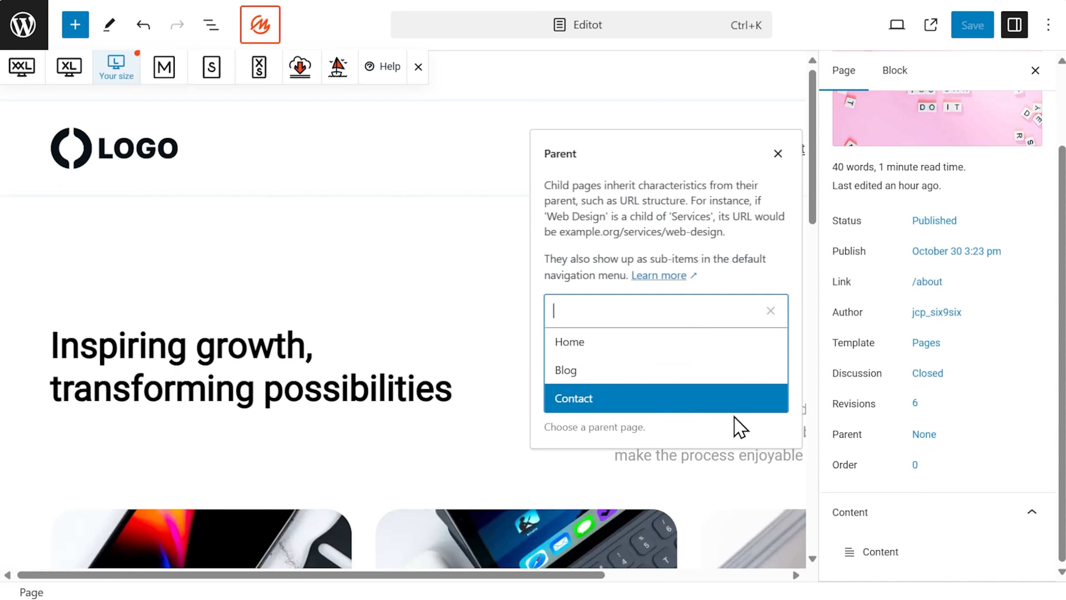
{"action": "left_click", "coordinate": [777, 154]}
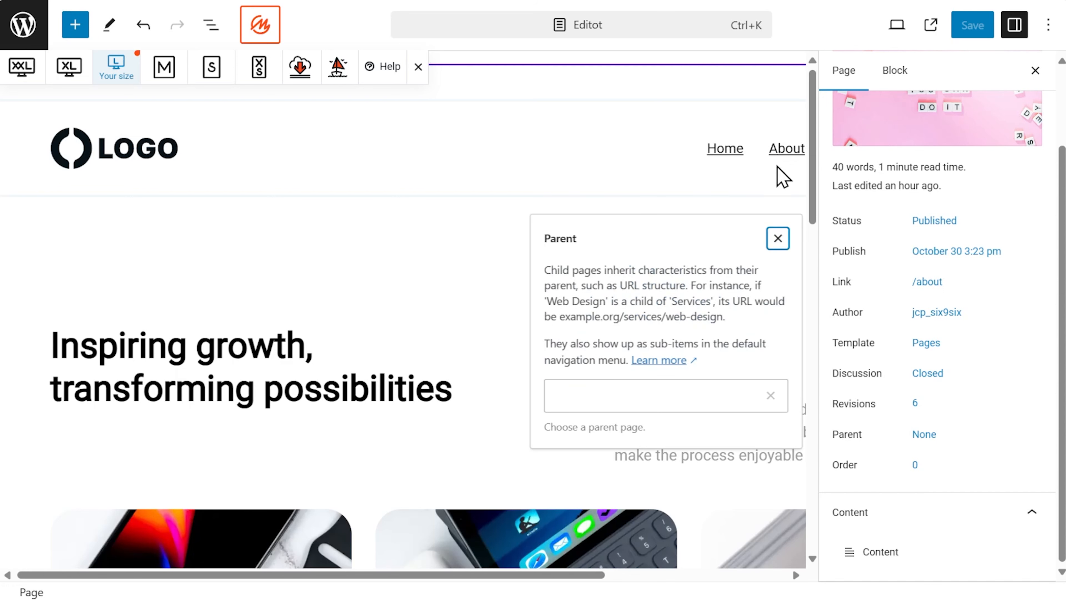
{"action": "left_click", "coordinate": [778, 239]}
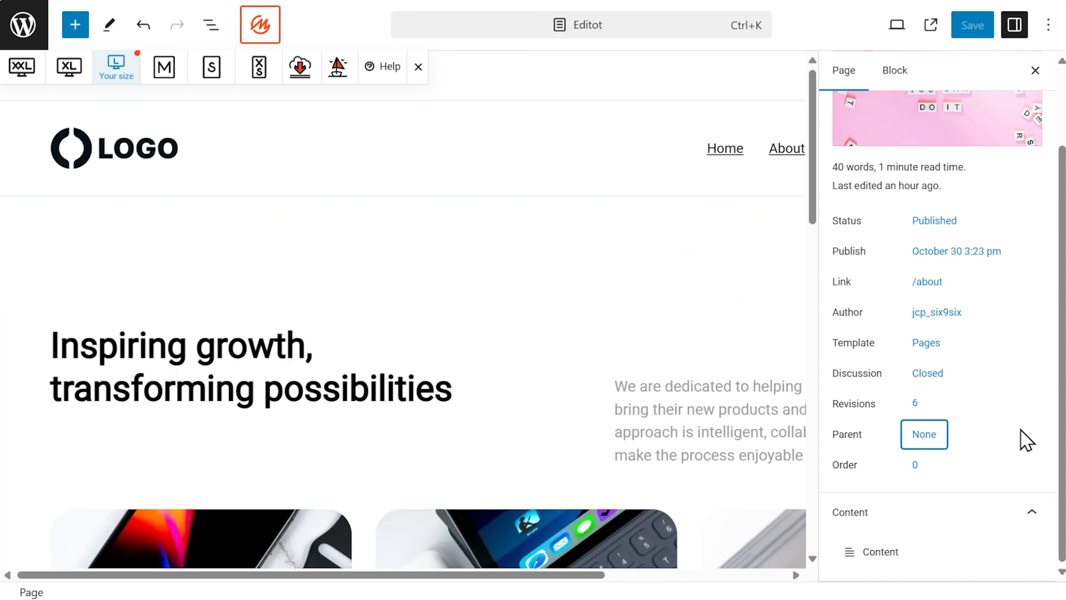
{"action": "left_click", "coordinate": [1022, 451]}
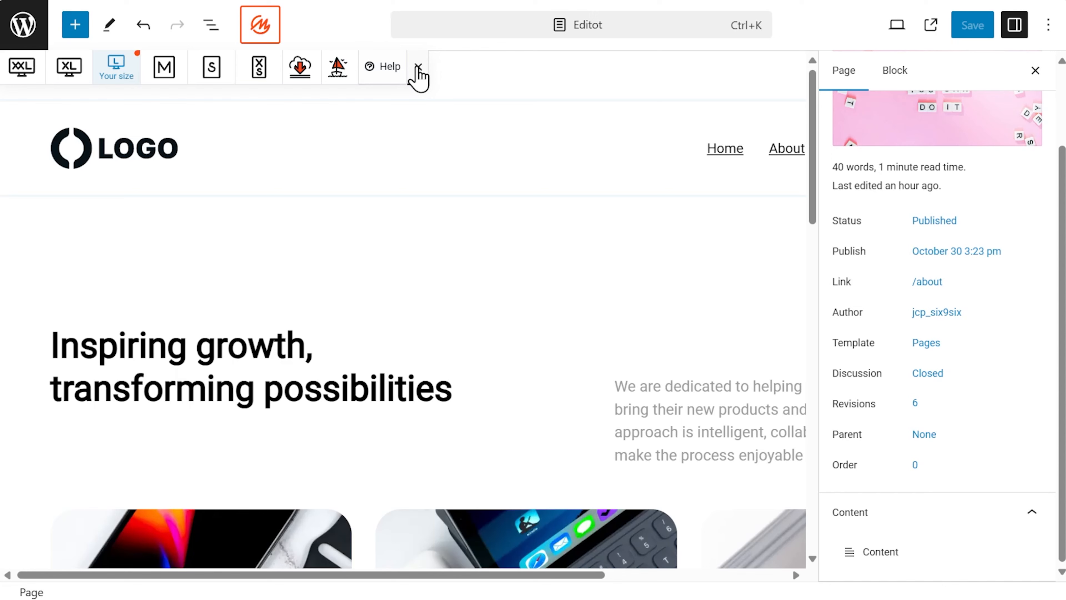
Hide the responsive size toolbar and the page settings sidebar to widen the canvas.
{"action": "left_click", "coordinate": [418, 67]}
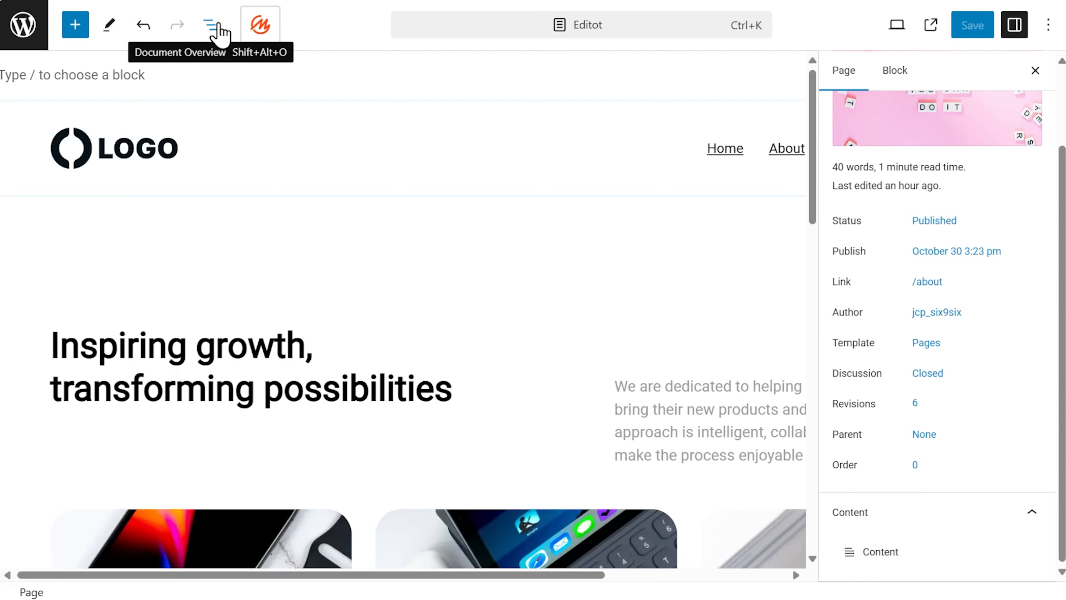
{"action": "left_click", "coordinate": [217, 25]}
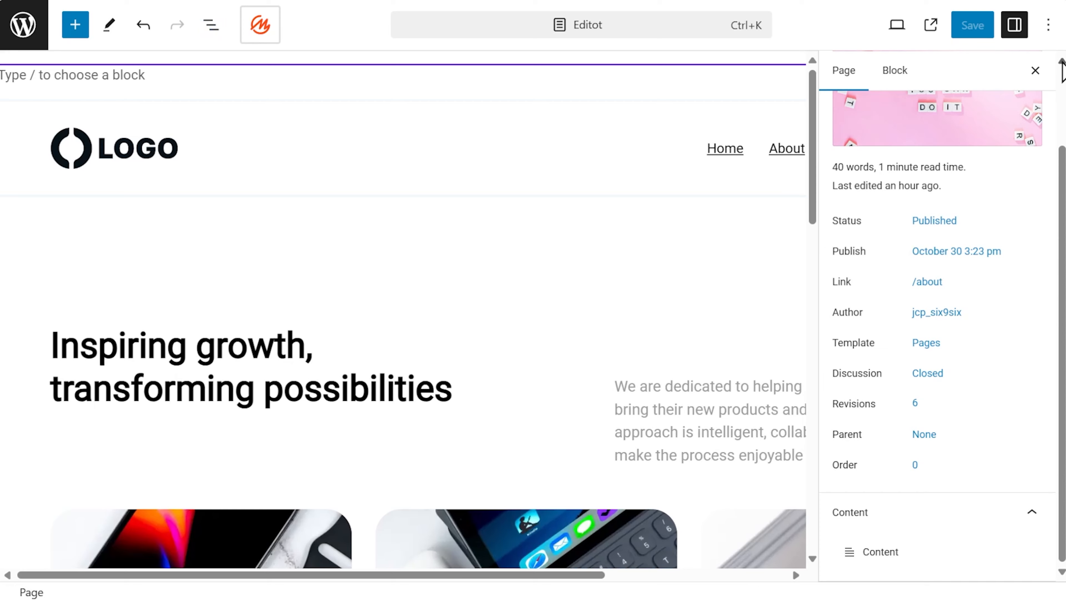
{"action": "left_click", "coordinate": [1015, 25]}
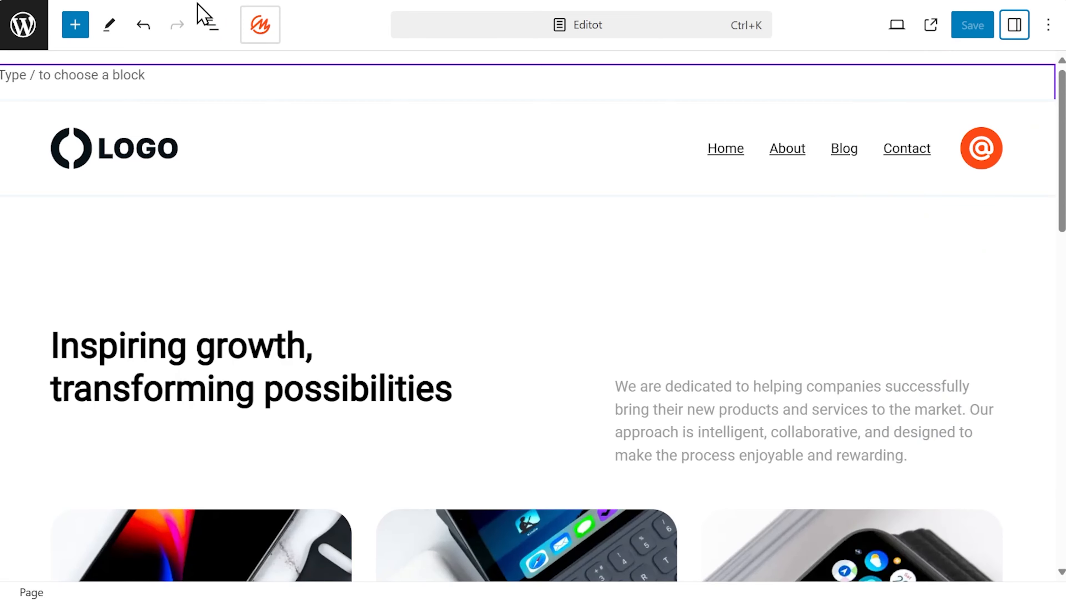
Open the document overview's block list and expand Content, Container Maxi and the first Row Maxi.
{"action": "left_click", "coordinate": [210, 26]}
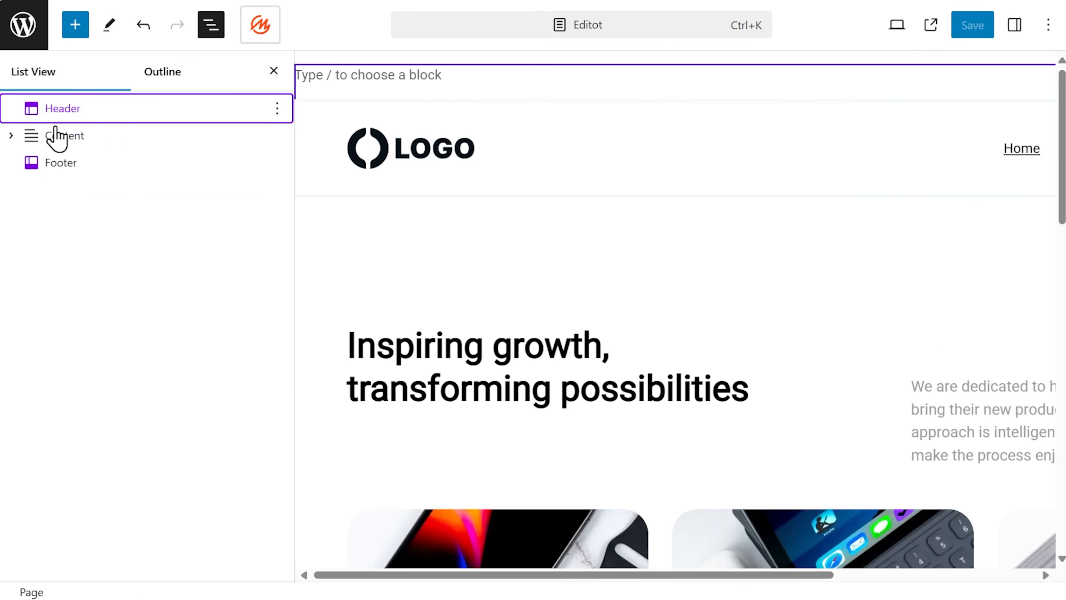
{"action": "left_click", "coordinate": [11, 142]}
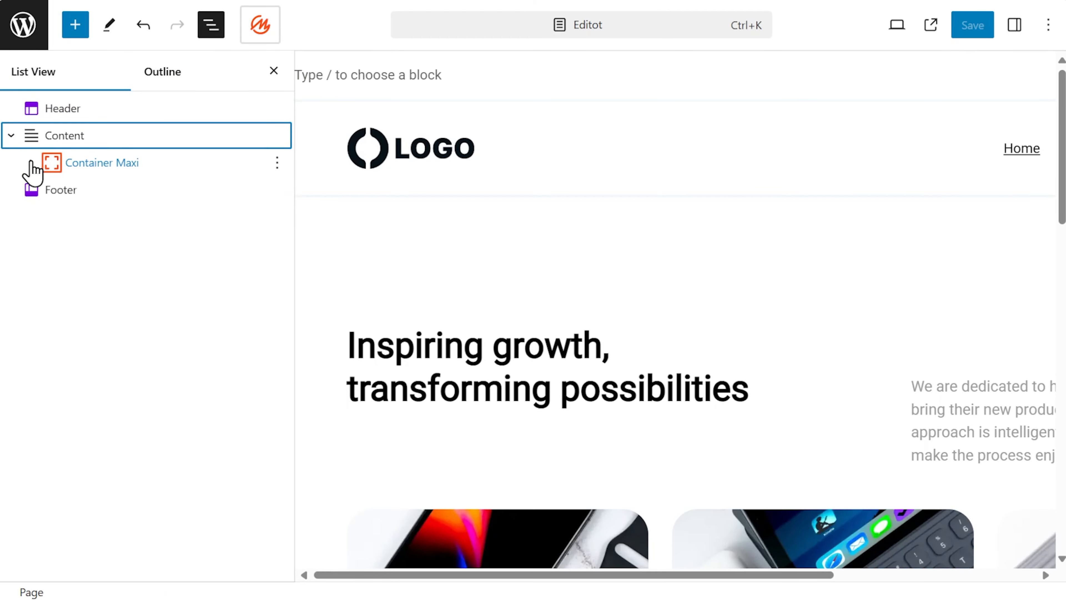
{"action": "left_click", "coordinate": [31, 163]}
{"action": "left_click", "coordinate": [52, 191]}
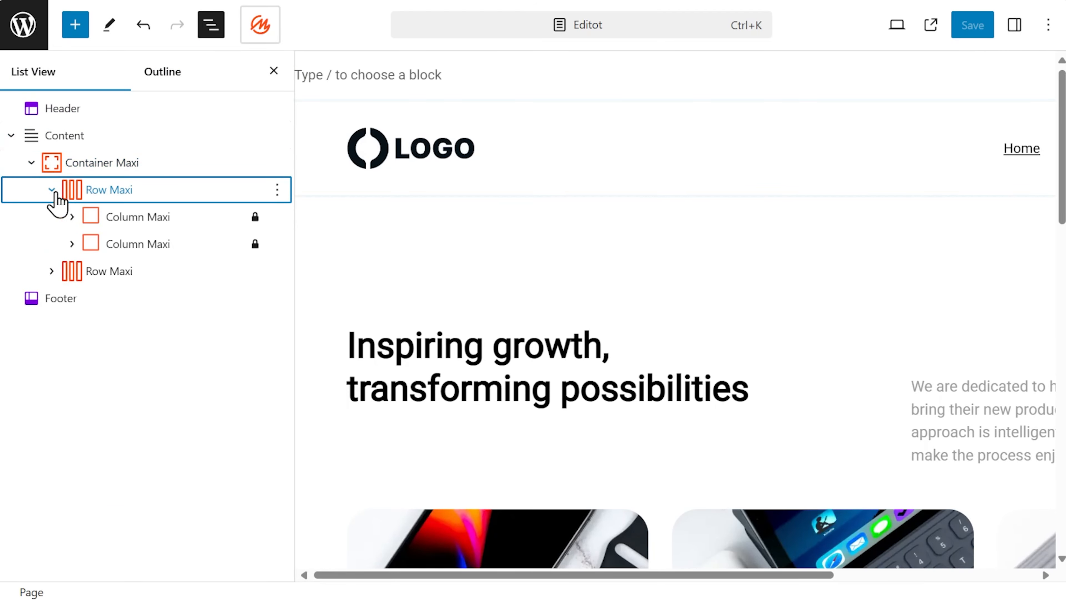
Select the "Inspiring growth" heading, the first card image and the "Digital Marketing" image to locate their blocks in the list.
{"action": "left_click", "coordinate": [457, 365]}
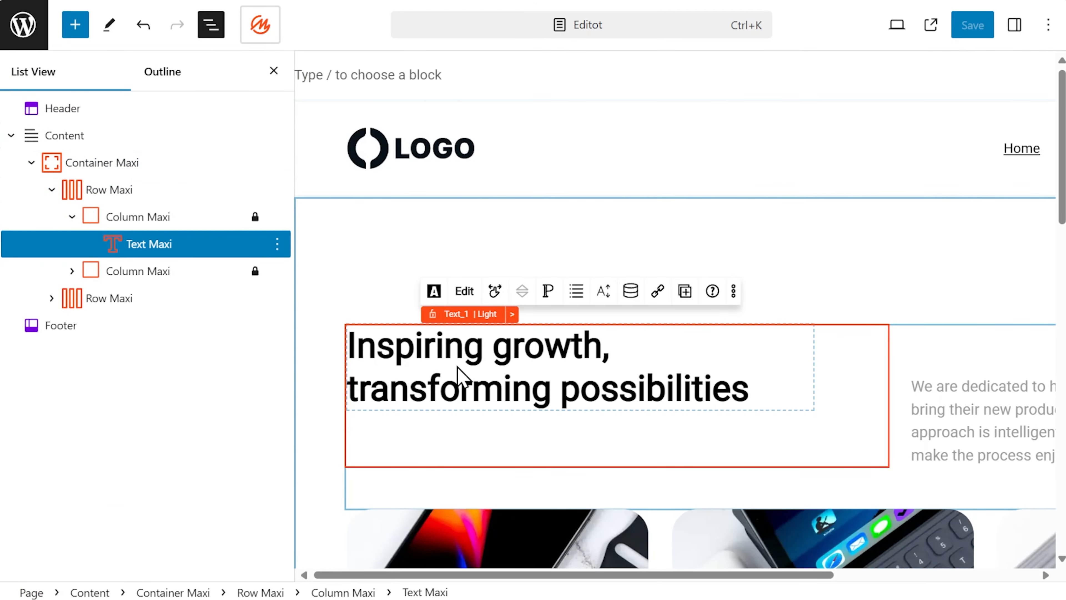
{"action": "scroll", "coordinate": [460, 374], "scroll_direction": "down", "scroll_amount": 4}
{"action": "left_click", "coordinate": [460, 375]}
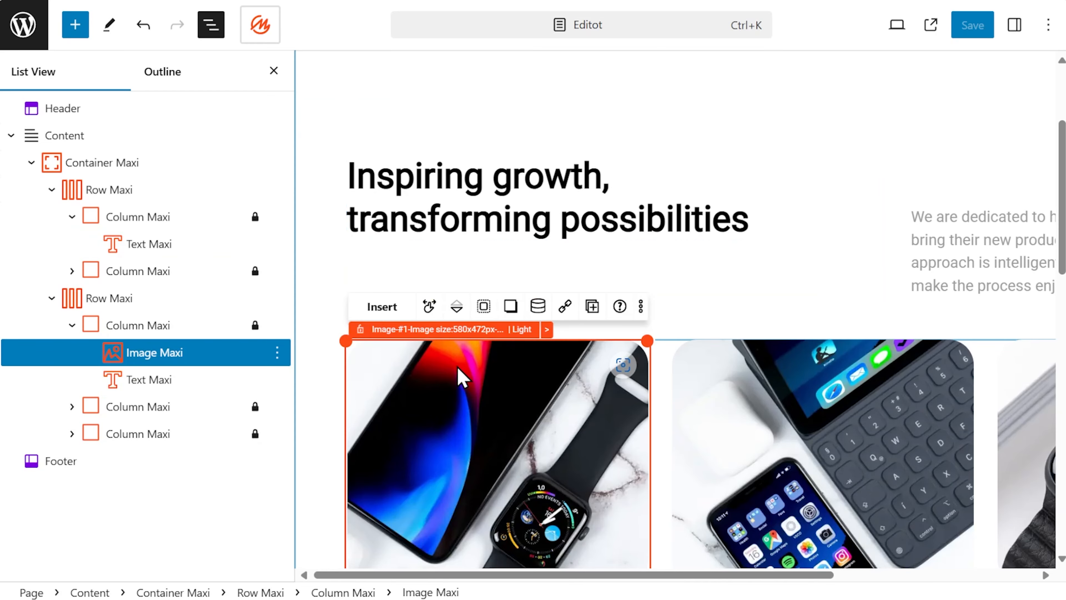
{"action": "scroll", "coordinate": [461, 378], "scroll_direction": "down", "scroll_amount": 6}
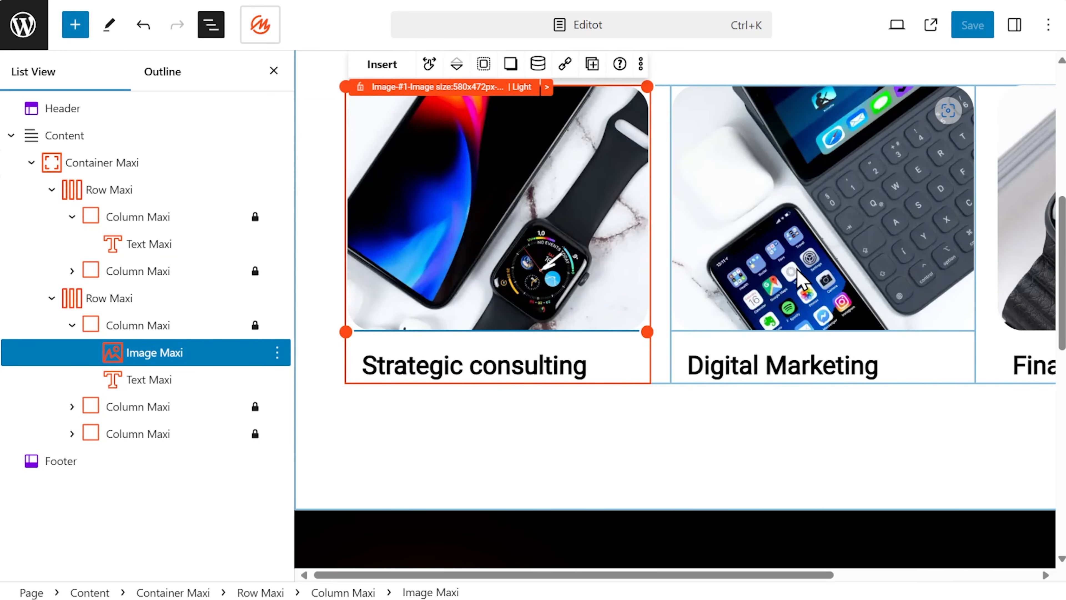
{"action": "left_click", "coordinate": [797, 261]}
{"action": "scroll", "coordinate": [797, 278], "scroll_direction": "up", "scroll_amount": 4}
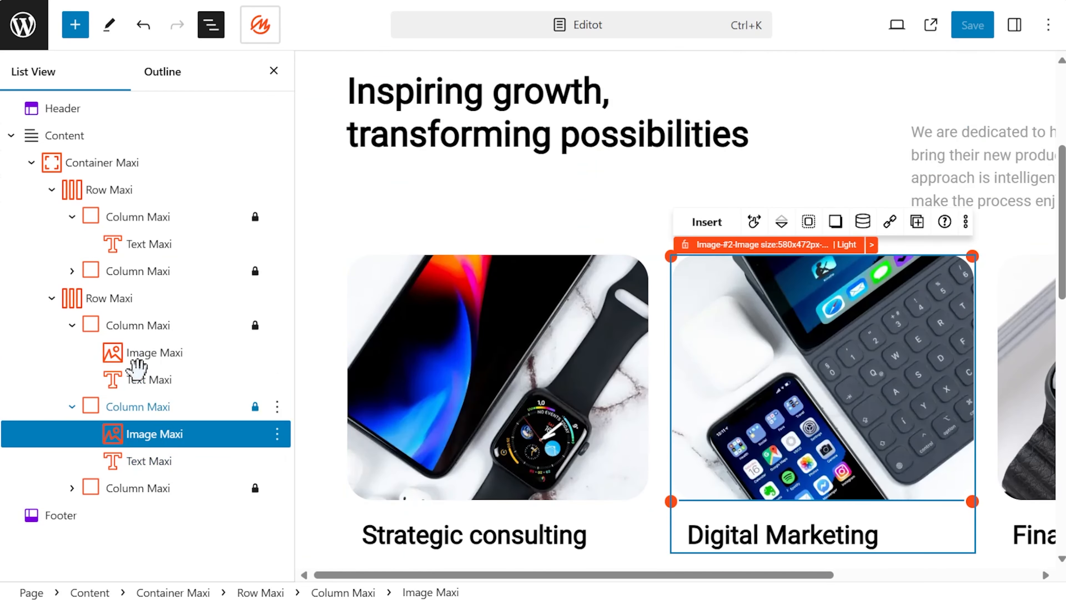
Move the "Strategic consulting" Text Maxi block above the Image Maxi block in its column, and close the document overview.
{"action": "left_click", "coordinate": [136, 376]}
{"action": "left_click_drag", "start_coordinate": [136, 376], "coordinate": [145, 350]}
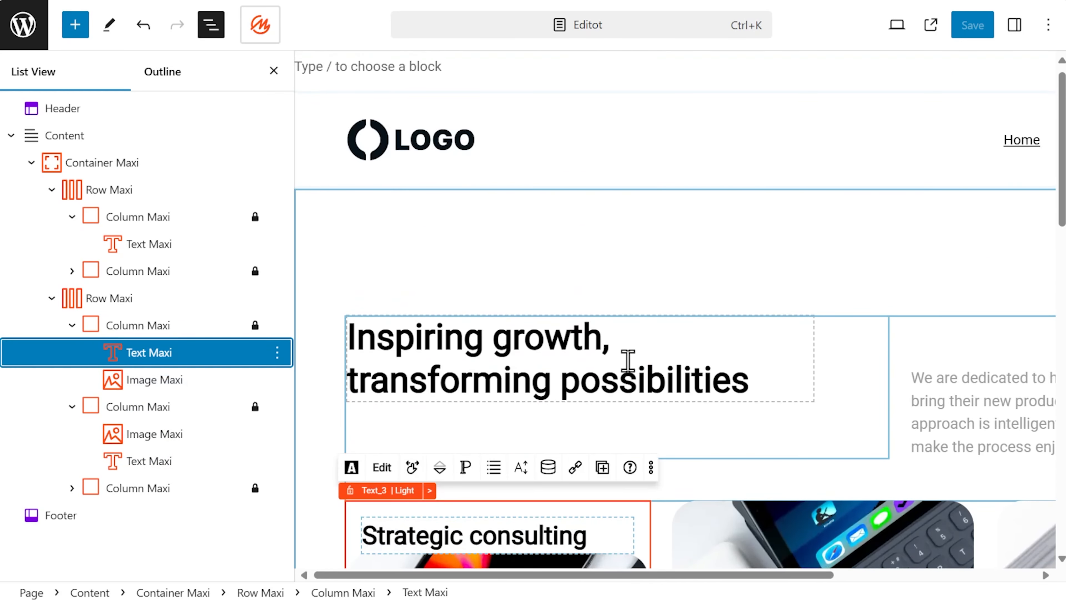
{"action": "scroll", "coordinate": [632, 369], "scroll_direction": "down", "scroll_amount": 4}
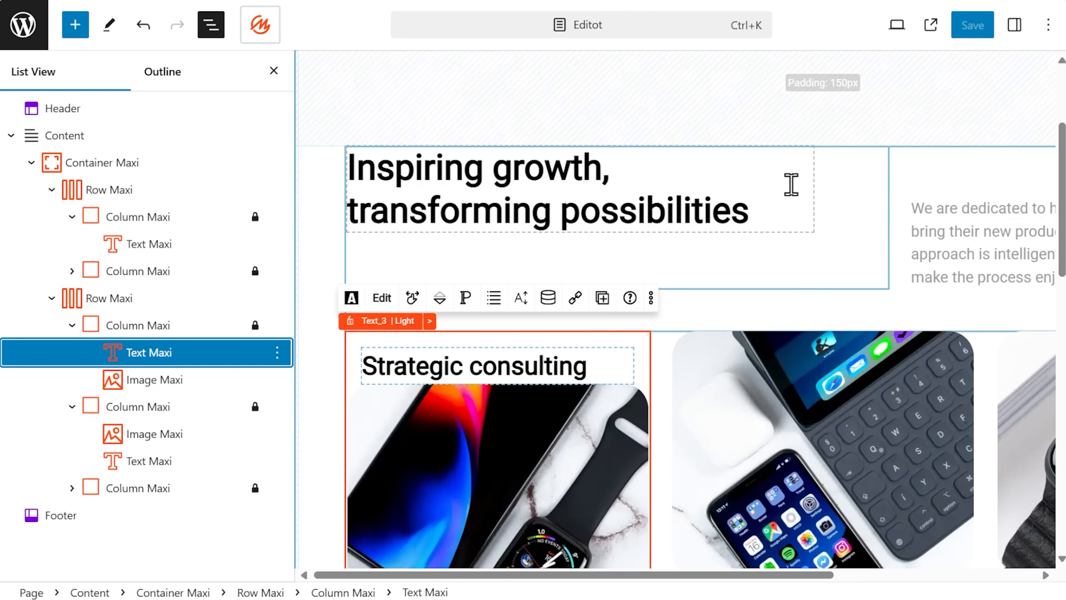
{"action": "left_click", "coordinate": [210, 29]}
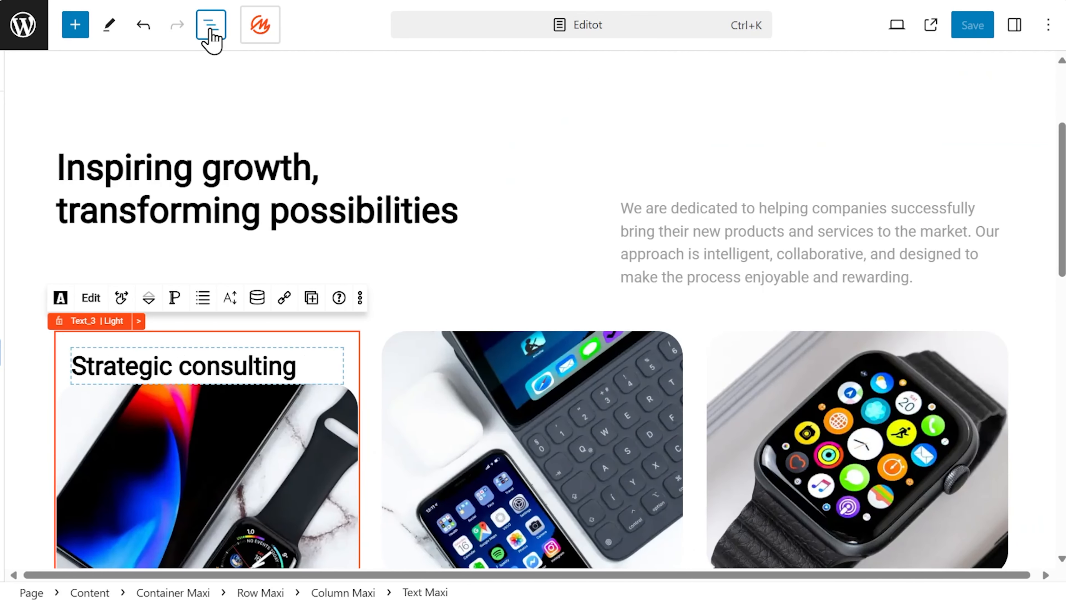
Review the pending site changes without saving them, and view the live page before returning to the editor.
{"action": "left_click", "coordinate": [975, 30]}
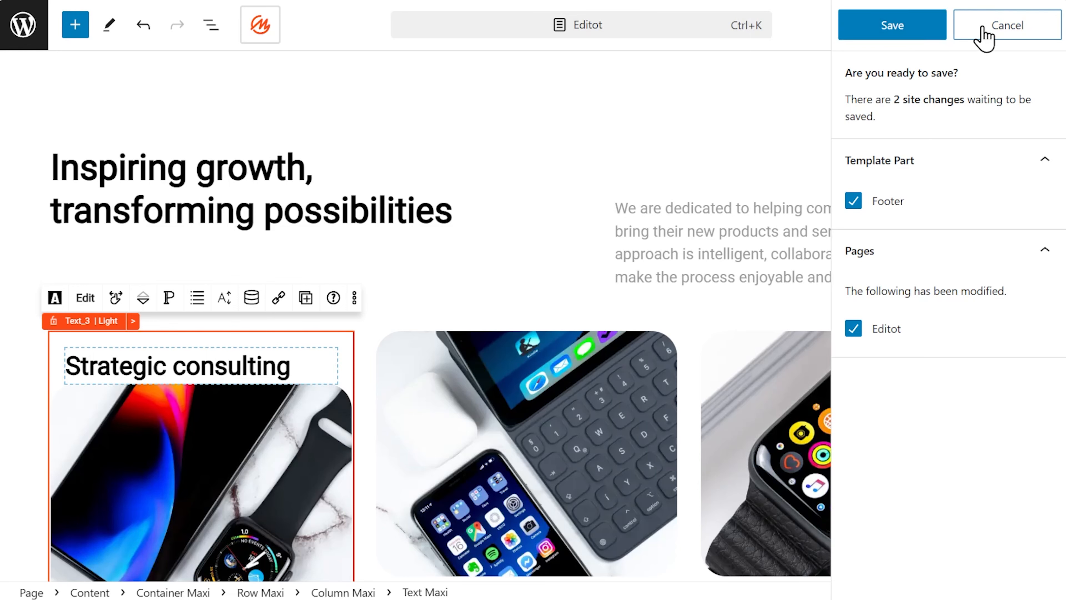
{"action": "left_click", "coordinate": [981, 36]}
{"action": "left_click", "coordinate": [933, 26]}
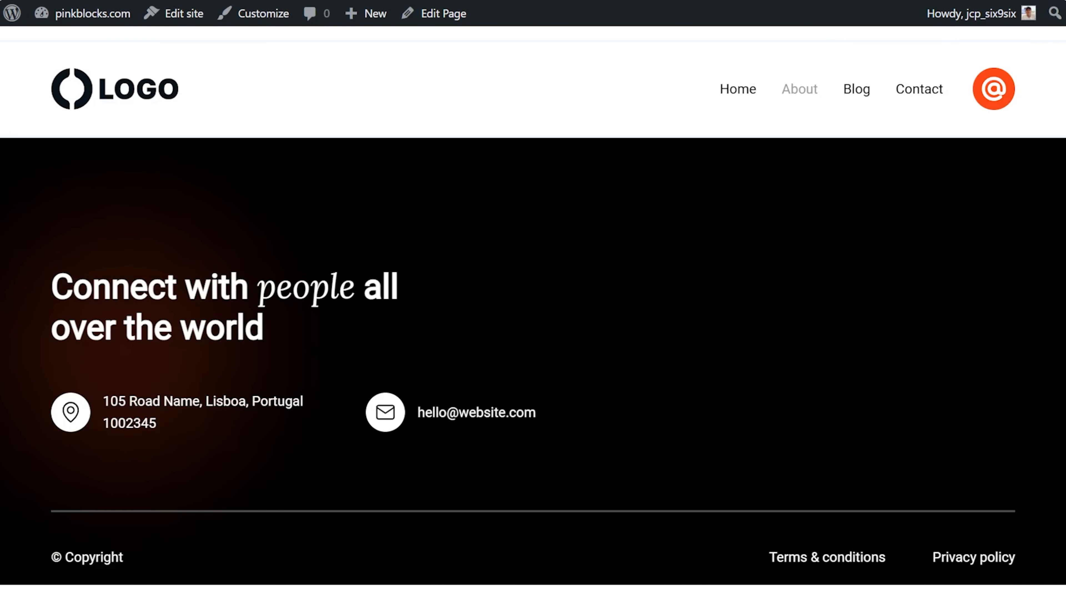
{"action": "key", "text": "ctrl+shift+Tab"}
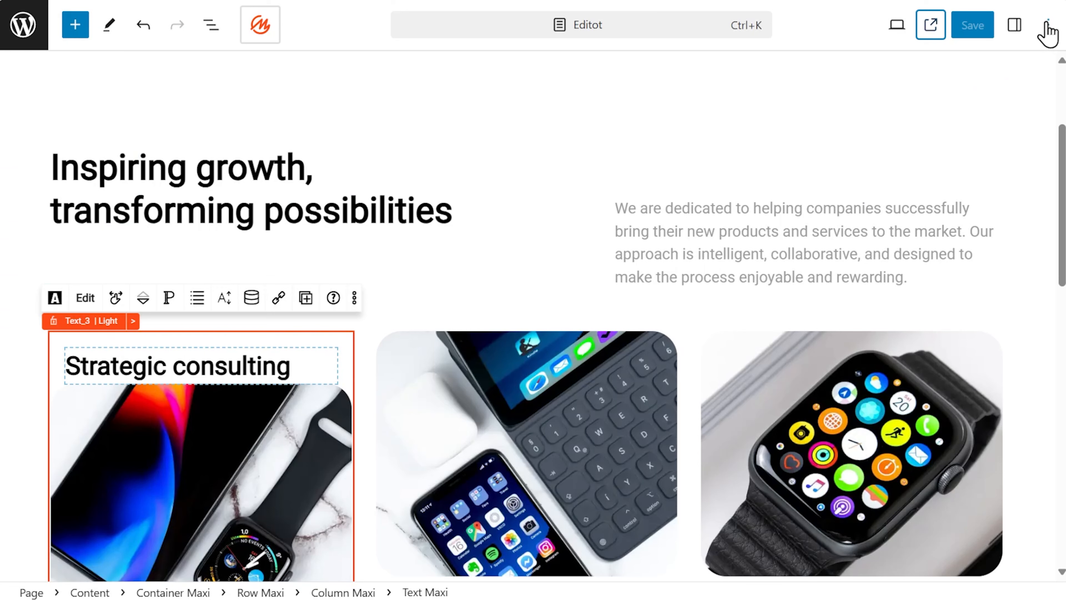
Look through the editor's additional view, editor mode and tool options, and close them without changing any.
{"action": "left_click", "coordinate": [1048, 25]}
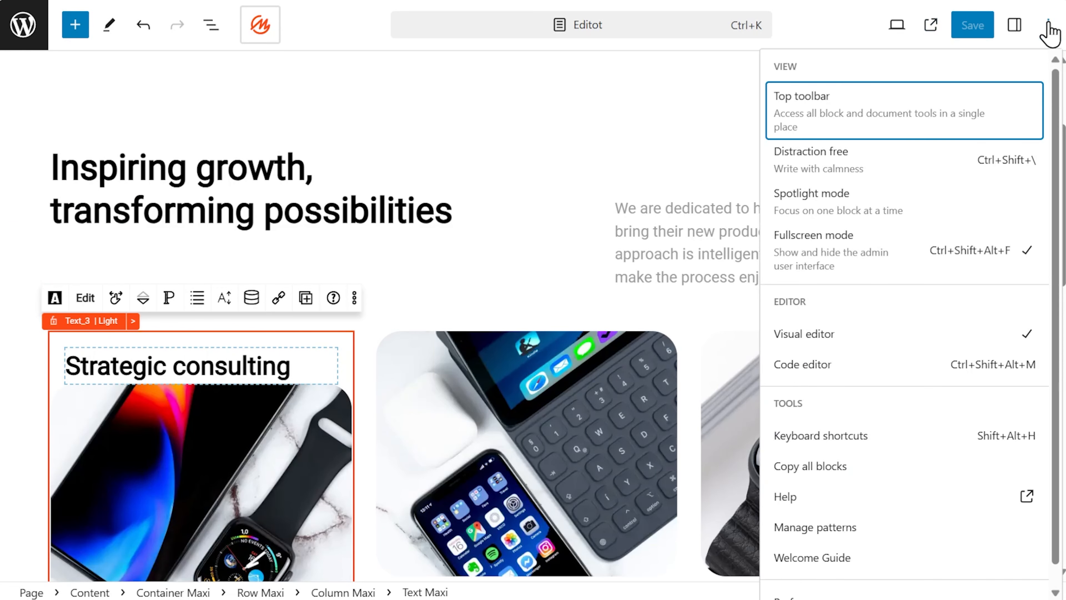
{"action": "scroll", "coordinate": [1055, 189], "scroll_direction": "down", "scroll_amount": 1}
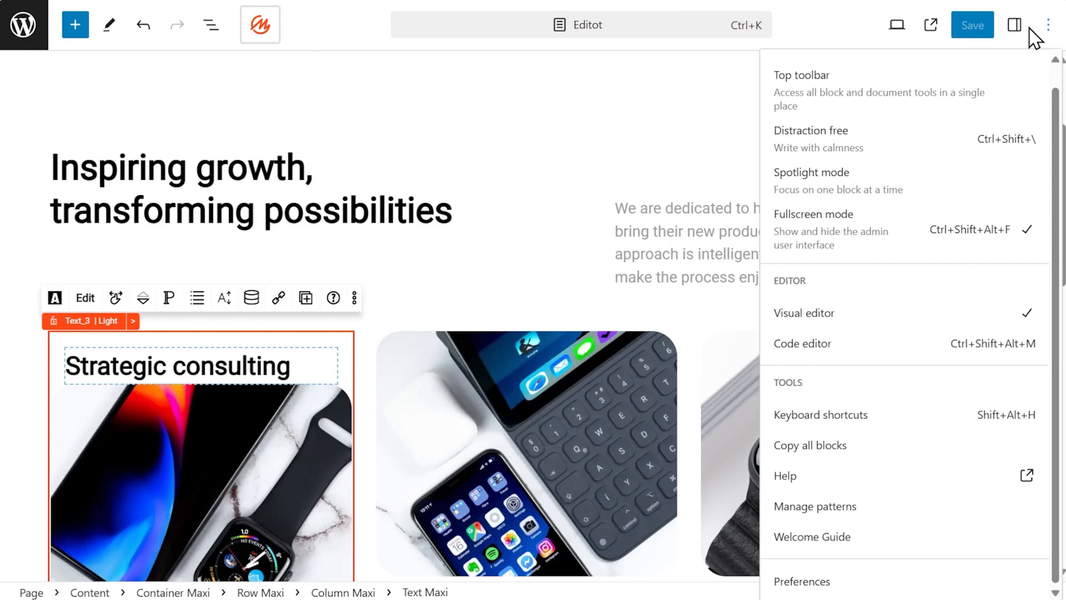
{"action": "left_click", "coordinate": [1047, 30]}
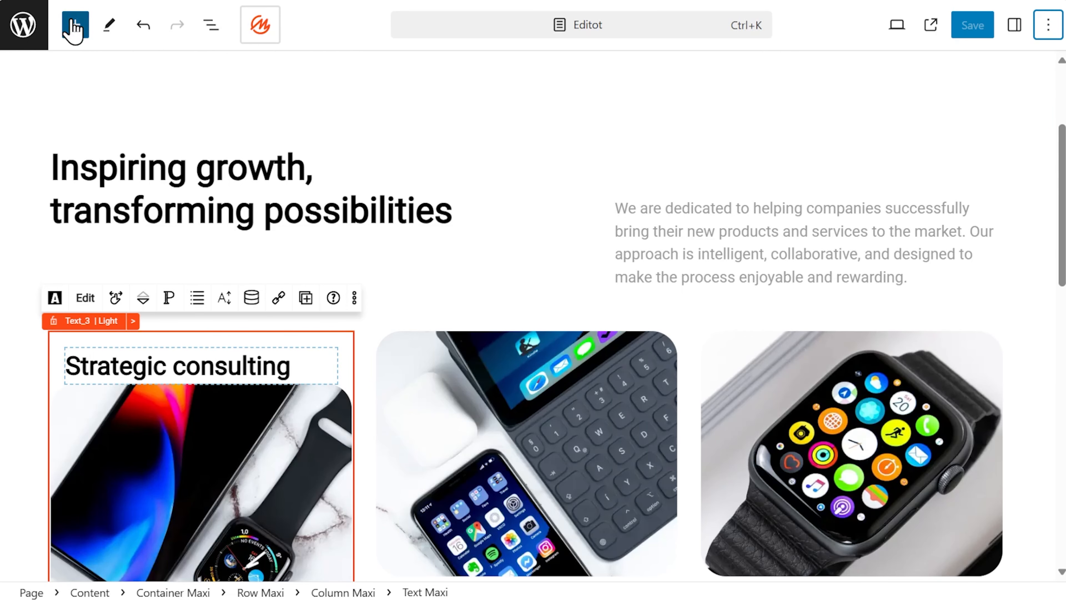
Open the block inserter and look over its pattern categories and media sources, returning to the MaxiBlocks blocks.
{"action": "left_click", "coordinate": [74, 27]}
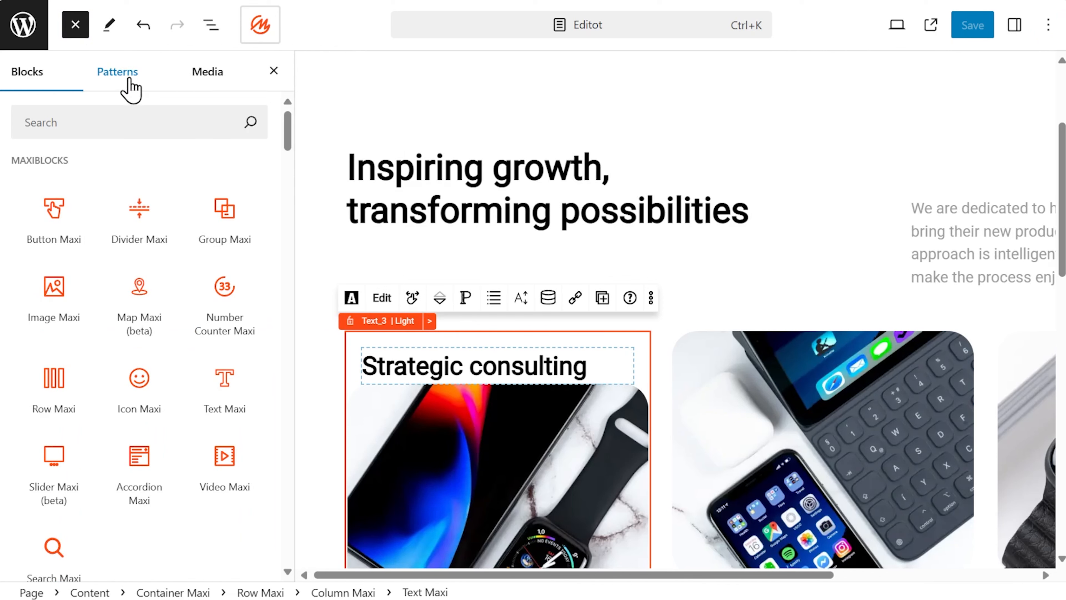
{"action": "left_click", "coordinate": [131, 89]}
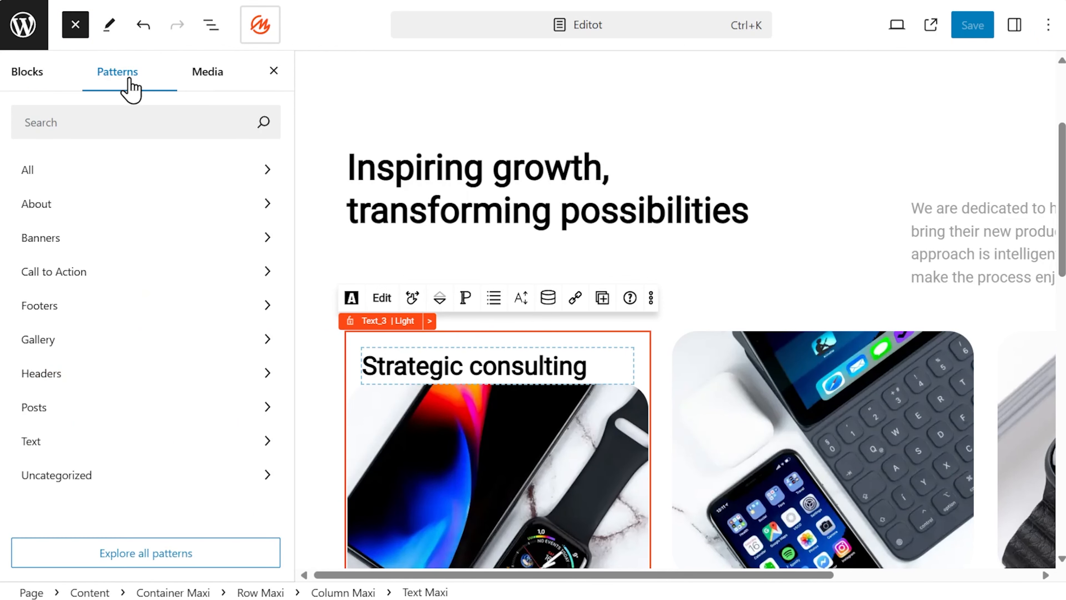
{"action": "left_click", "coordinate": [224, 87]}
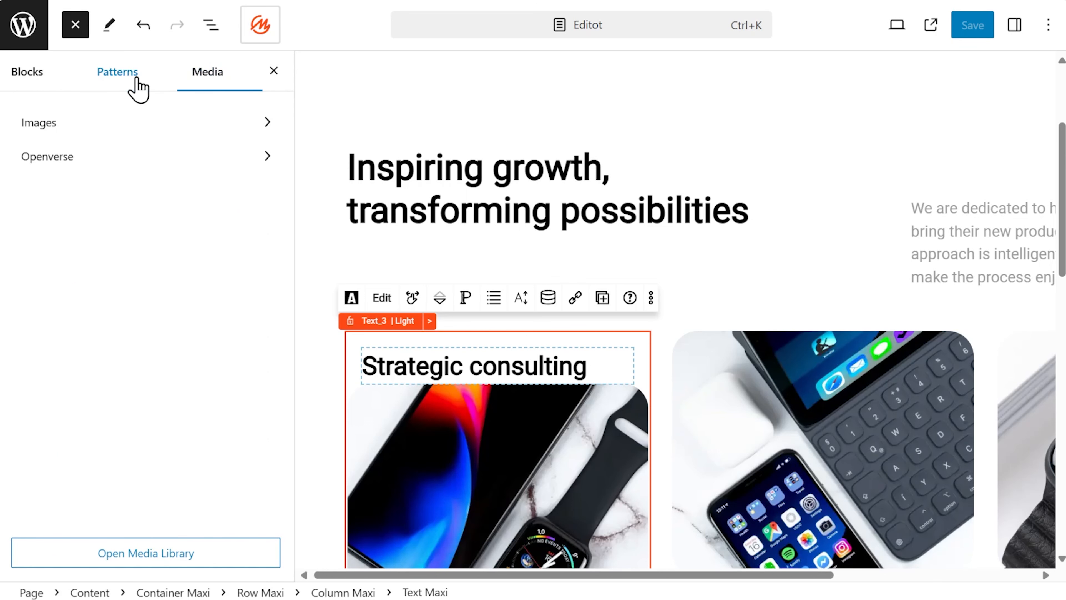
{"action": "left_click", "coordinate": [18, 75]}
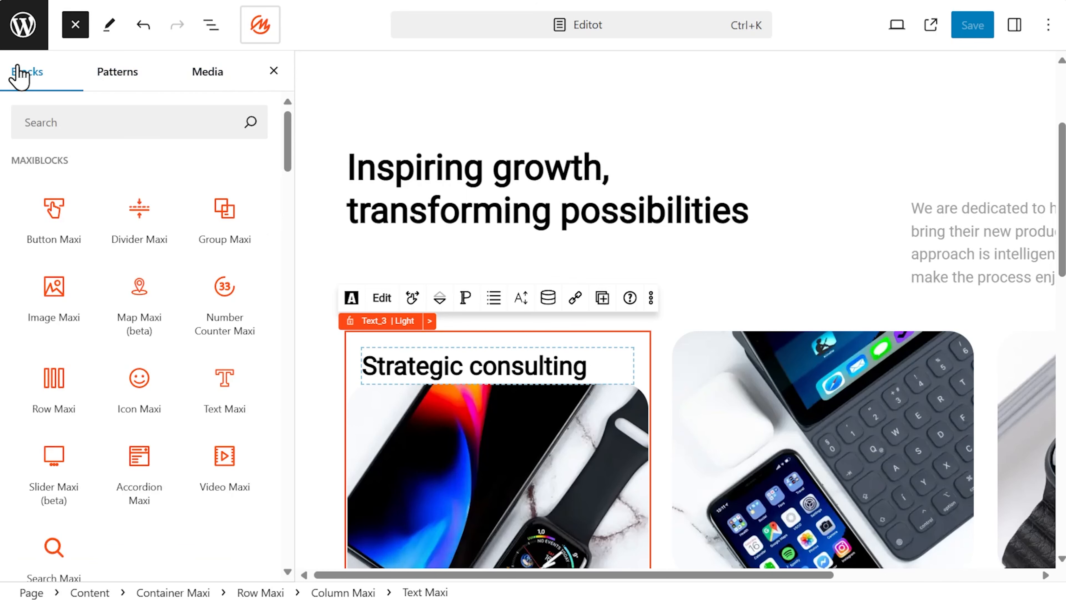
Insert a Button Maxi block directly below the "Inspiring growth, transforming possibilities" heading and close the block inserter.
{"action": "mouse_move", "coordinate": [82, 204]}
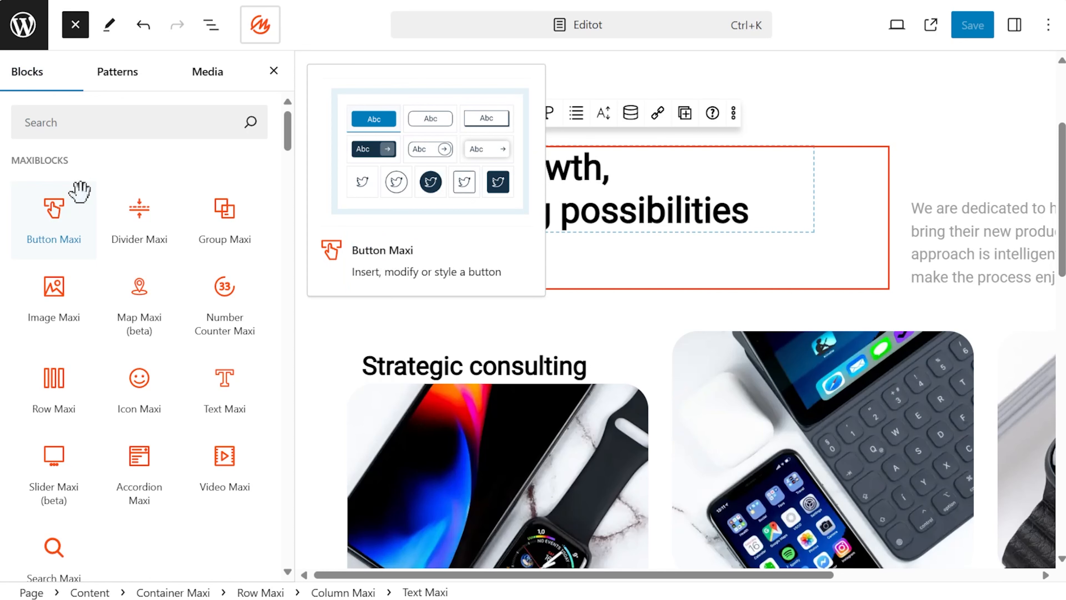
{"action": "left_click", "coordinate": [55, 206]}
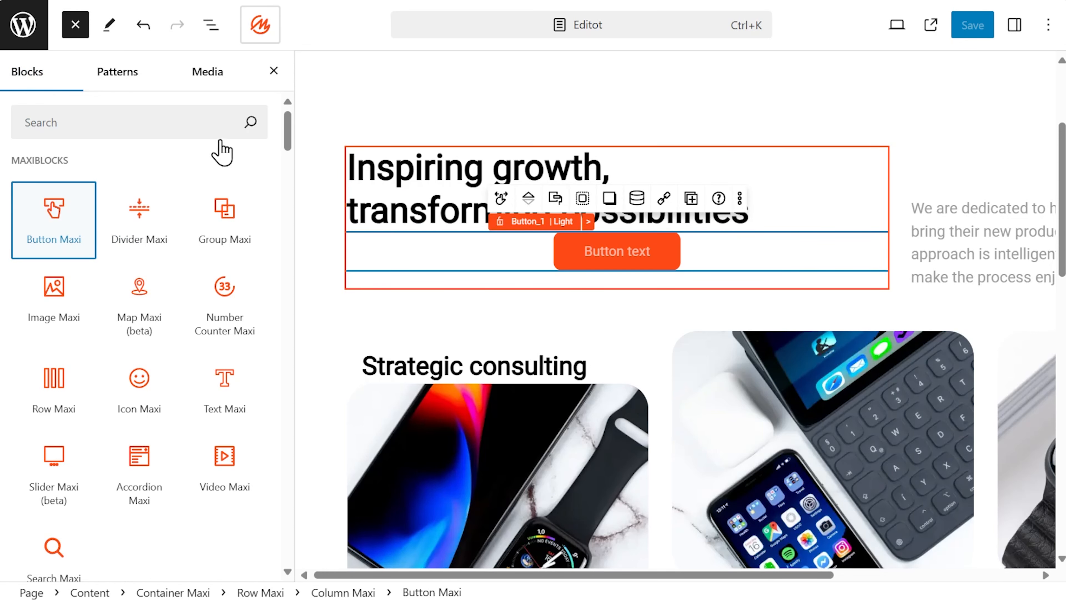
{"action": "left_click", "coordinate": [274, 71]}
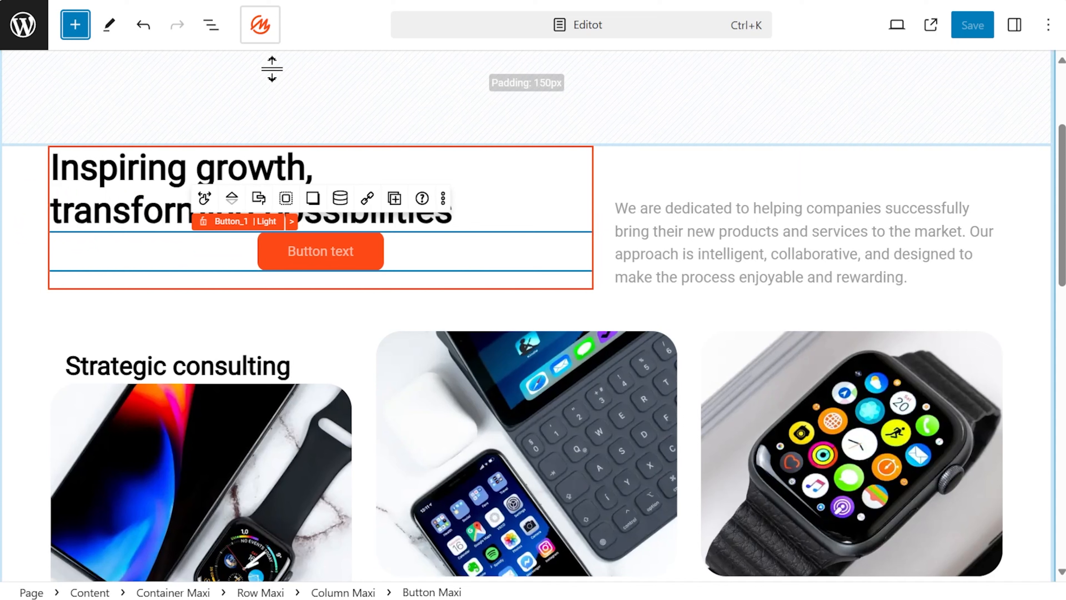
Align the new button to the left of its column and set its normal-state background colour to the greyish-blue swatch.
{"action": "left_click", "coordinate": [1016, 26]}
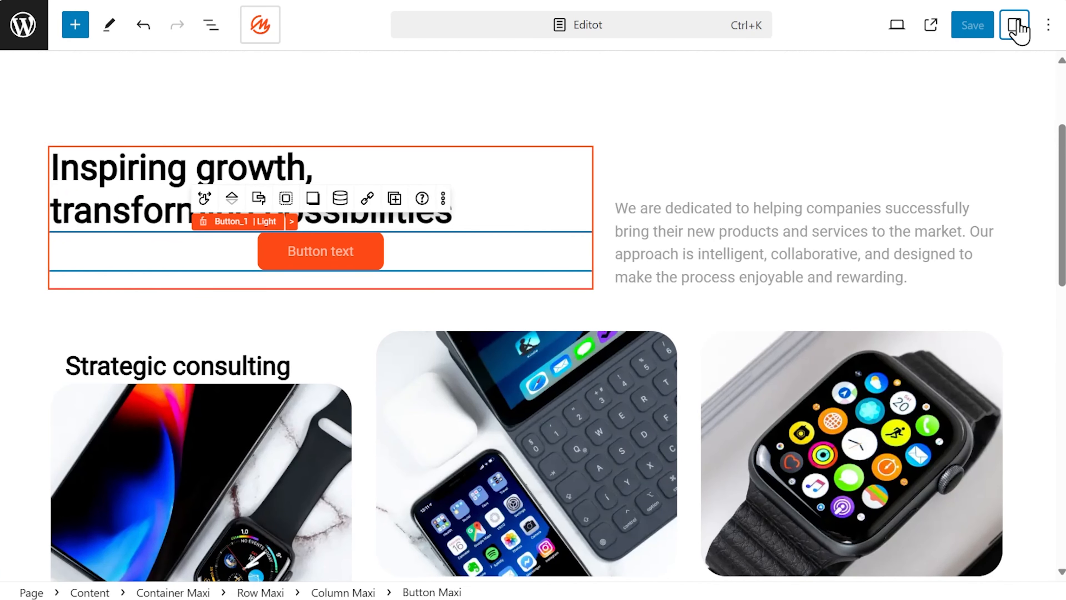
{"action": "left_click", "coordinate": [905, 287]}
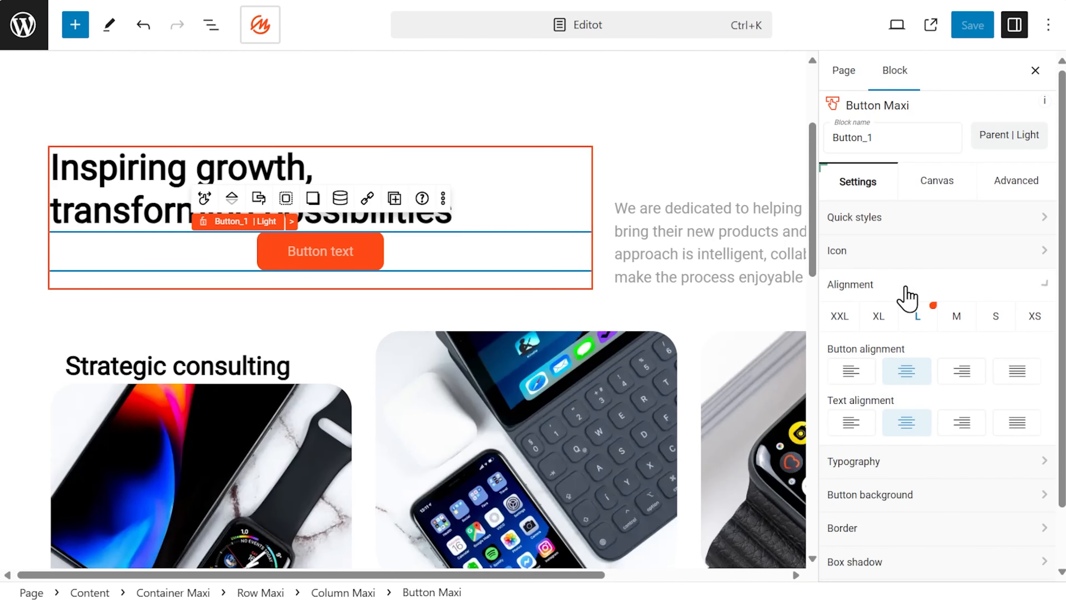
{"action": "left_click", "coordinate": [848, 372]}
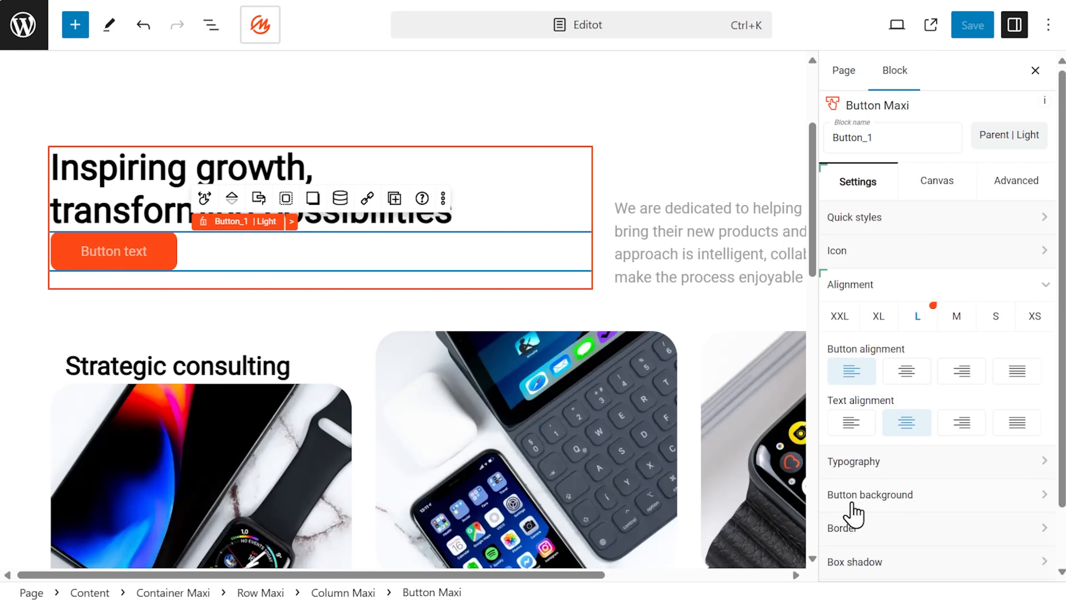
{"action": "left_click", "coordinate": [847, 500]}
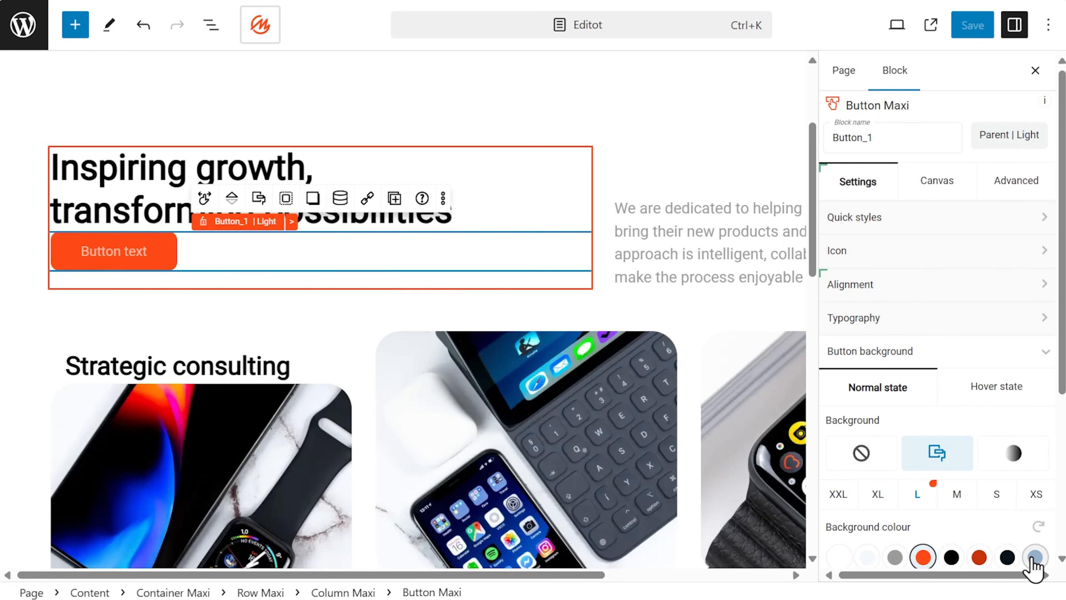
{"action": "left_click", "coordinate": [1034, 558]}
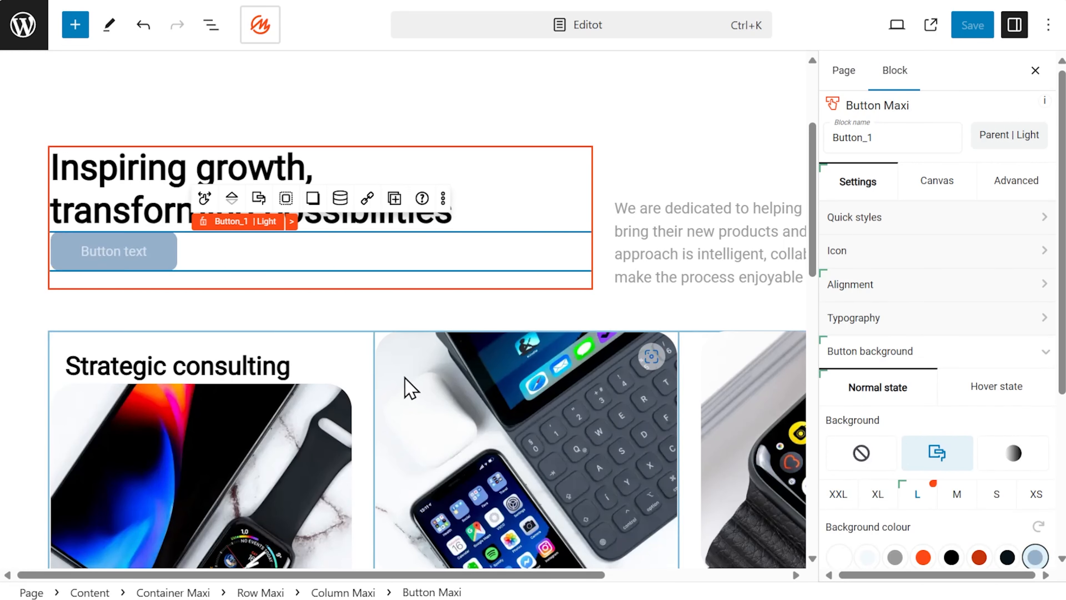